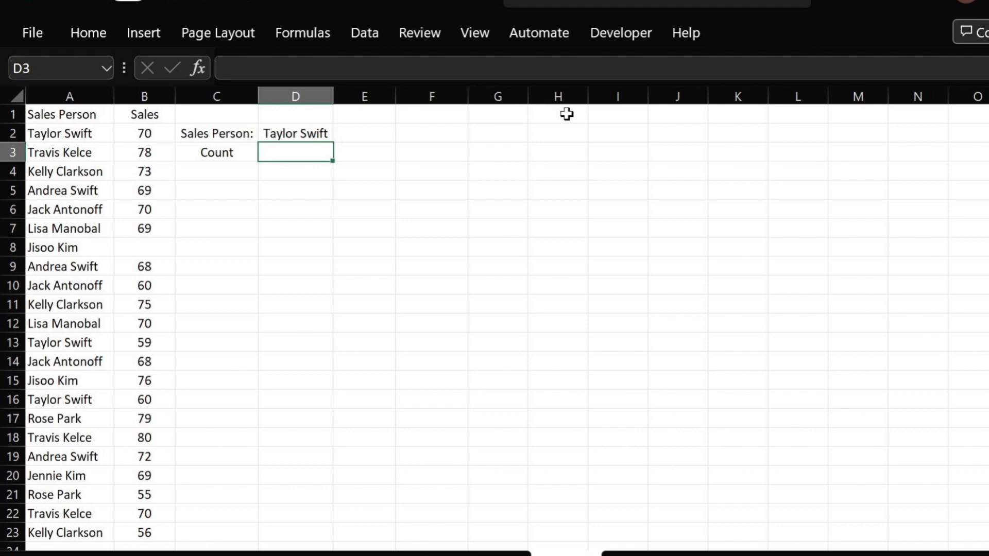
Count the selected salesperson's entries in D3 with the formula =COUNTIF(A2:A23,D2).
type("=COUNTIF")
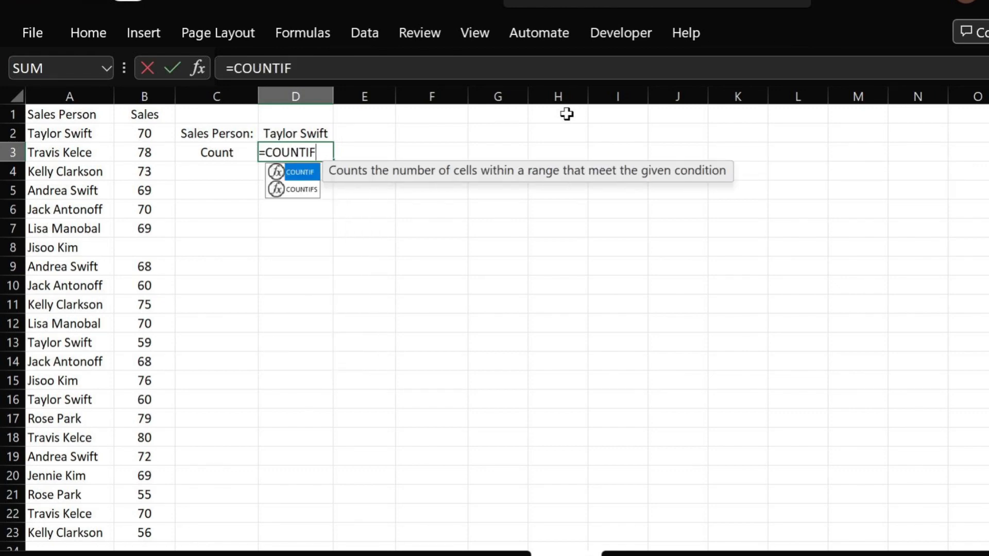
type("(")
left_click(74, 133)
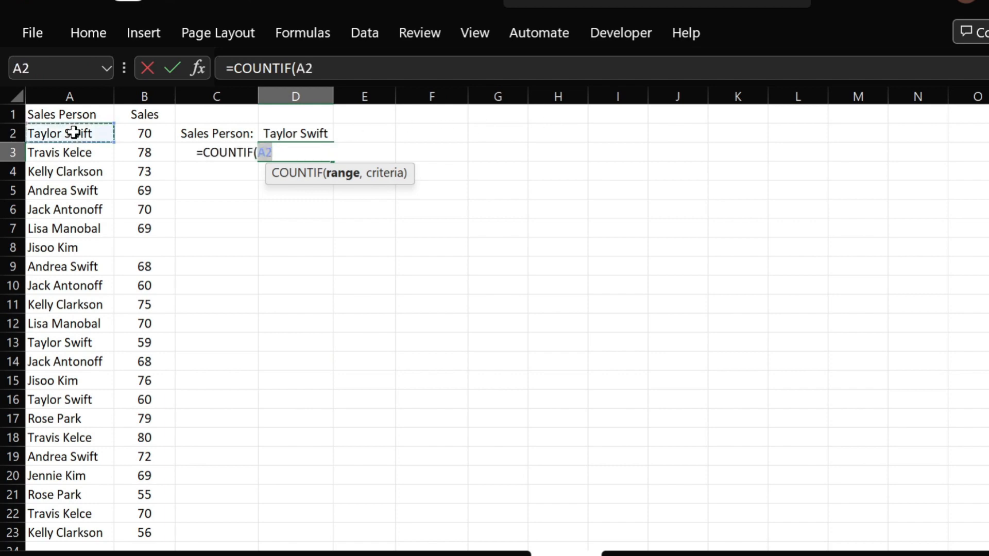
key("ctrl+shift+Down")
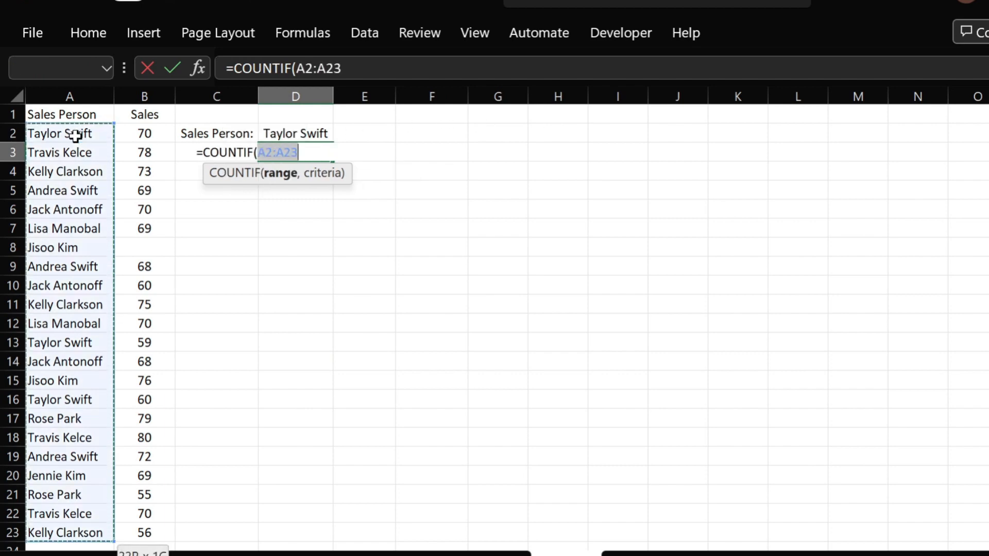
type(",")
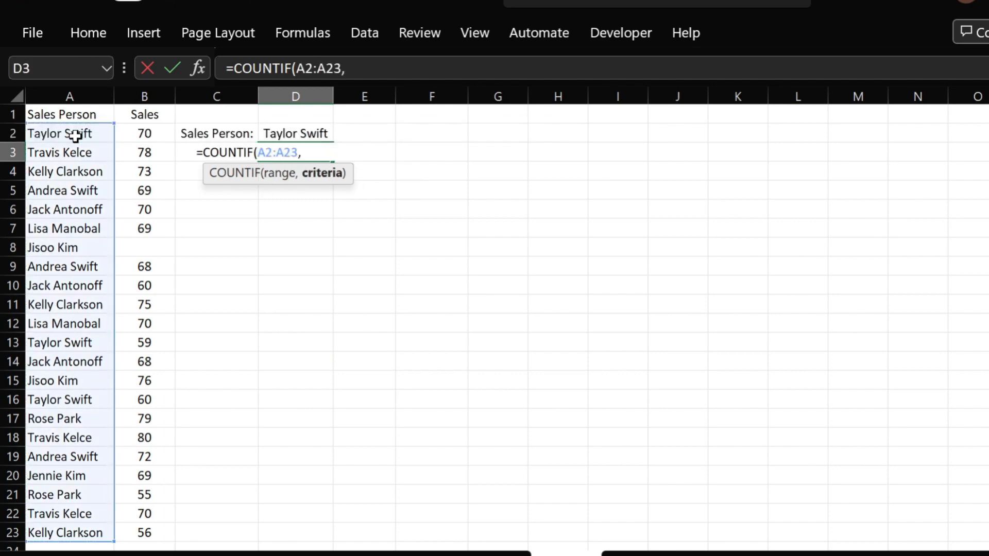
left_click(298, 133)
type(")")
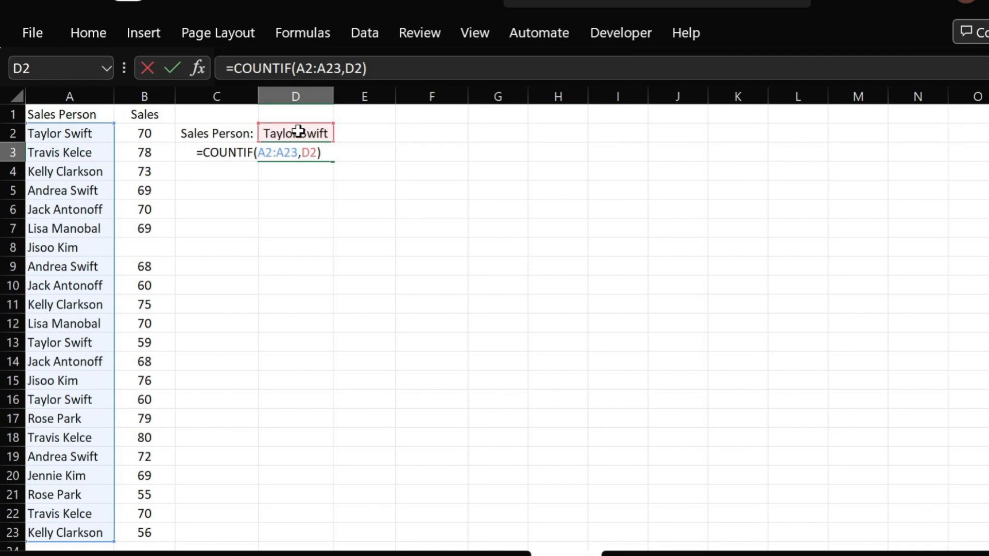
key("Return")
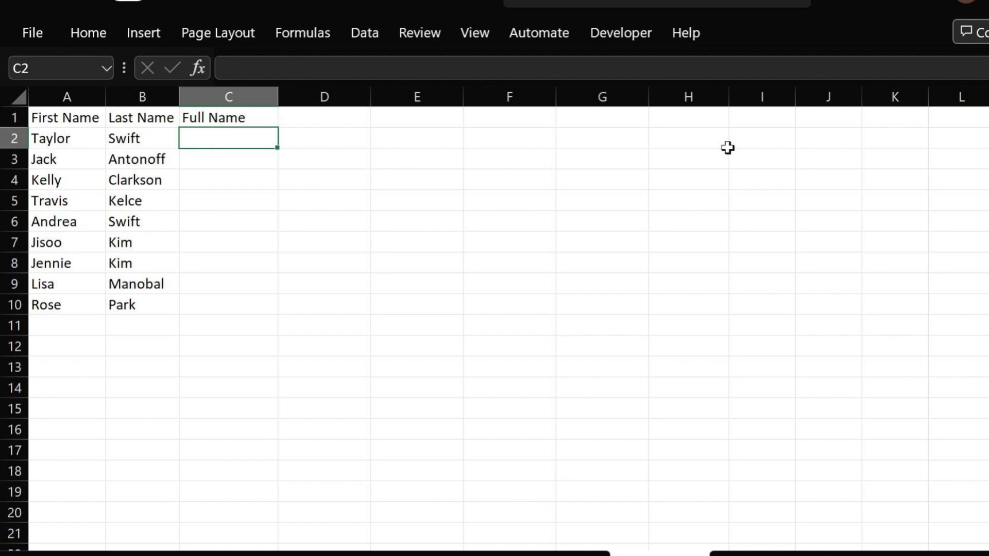
Join the first and last name in C2 with a CONCATENATE formula that references A2 and B2.
type("=CONCATENATE")
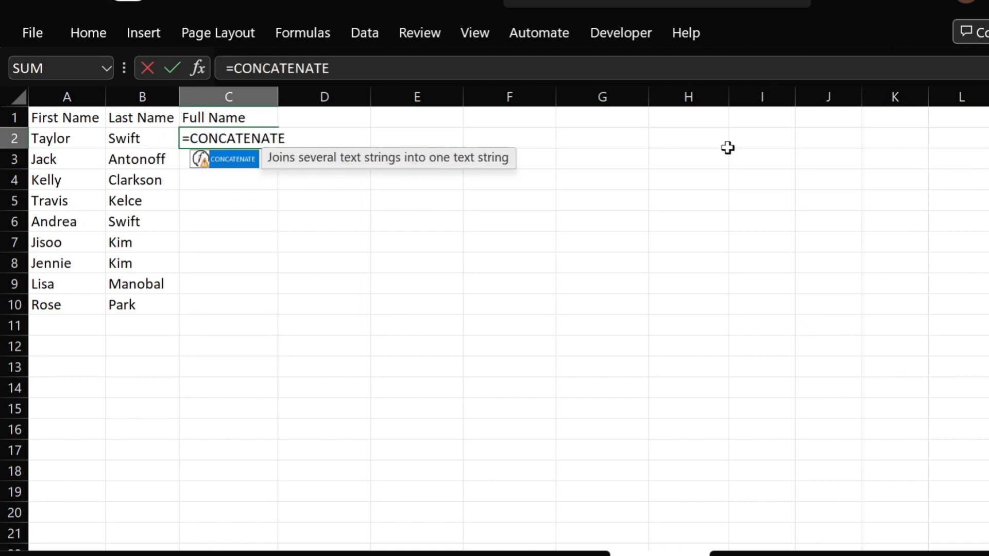
type("(")
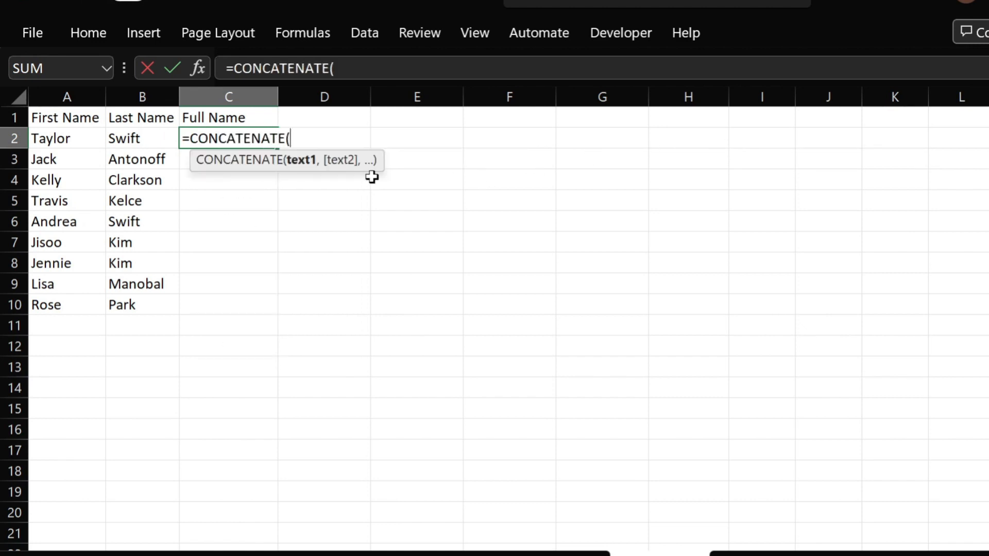
left_click(59, 140)
type(",")
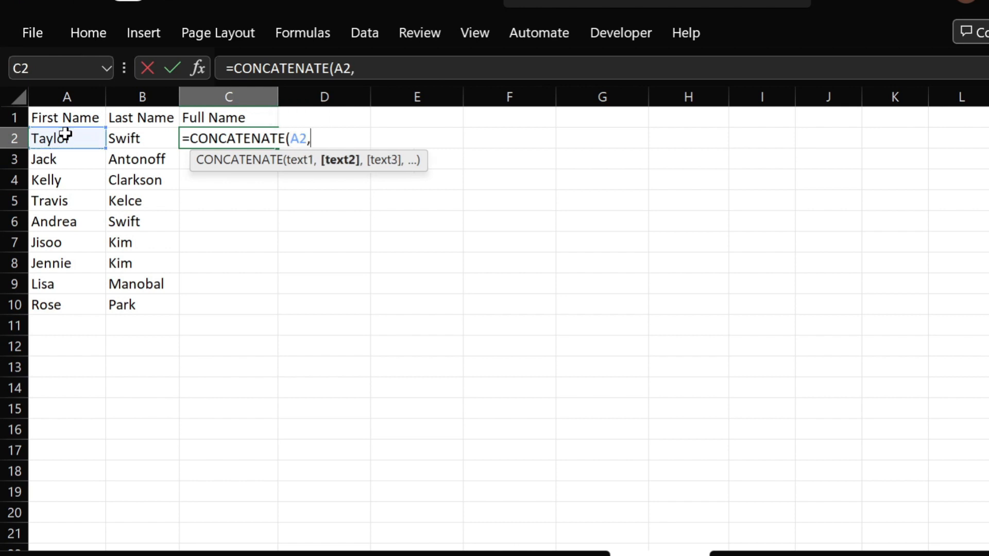
left_click(144, 136)
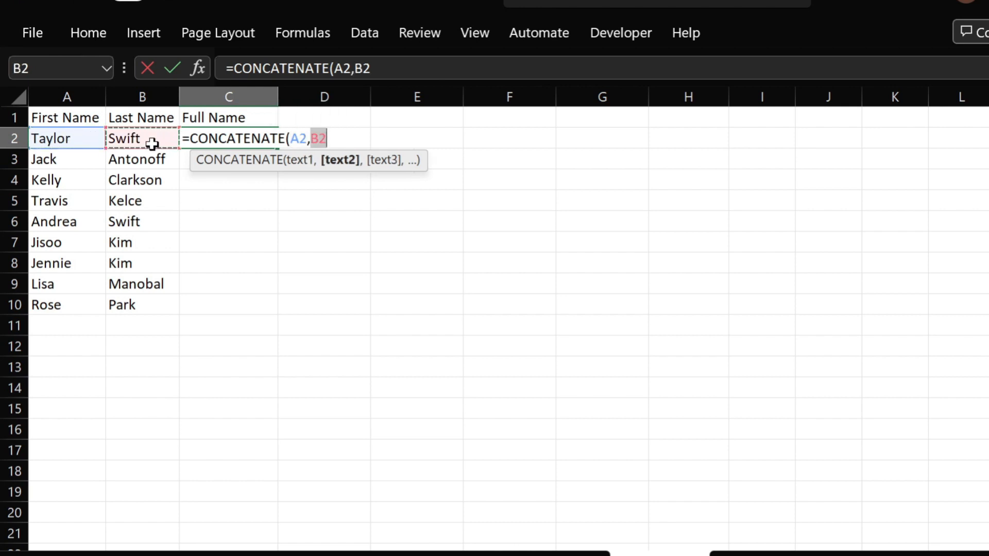
key("Return")
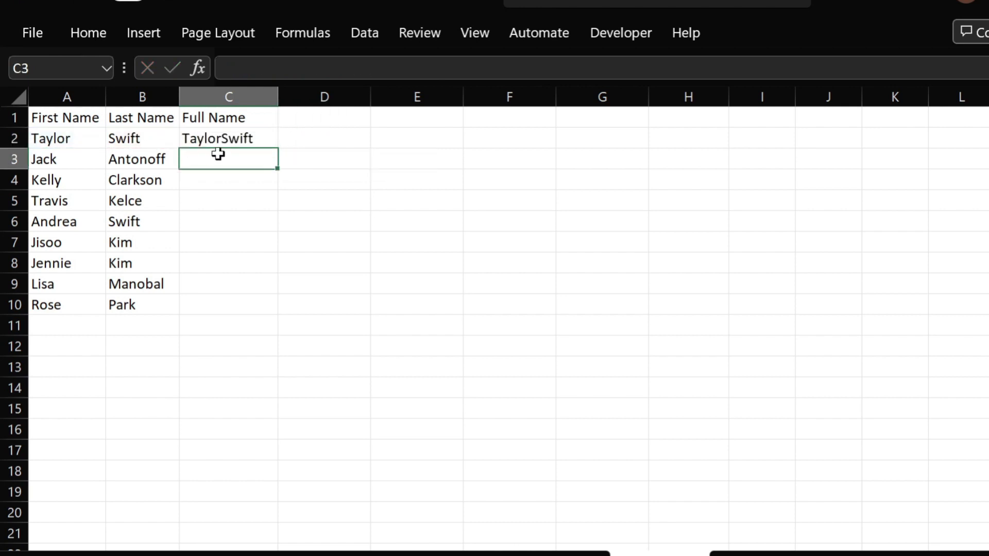
Add a space between the names in C2 by editing the formula to =CONCATENATE(A2," ",B2).
left_click(225, 138)
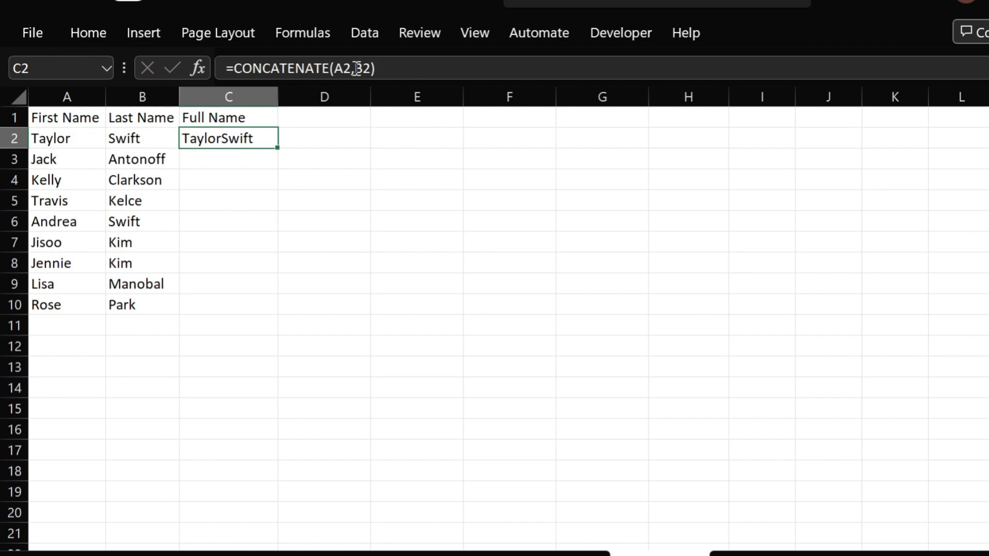
double_click(219, 138)
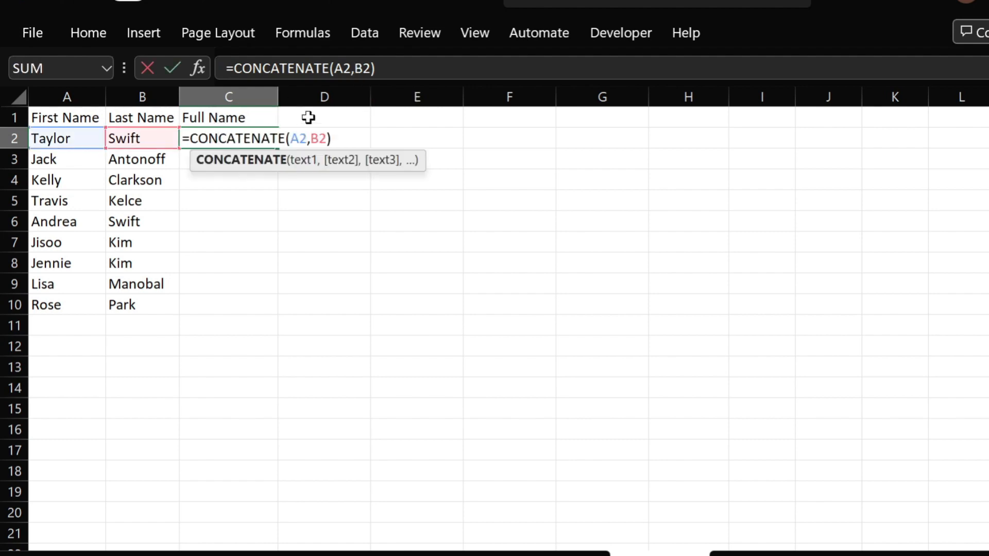
left_click(309, 139)
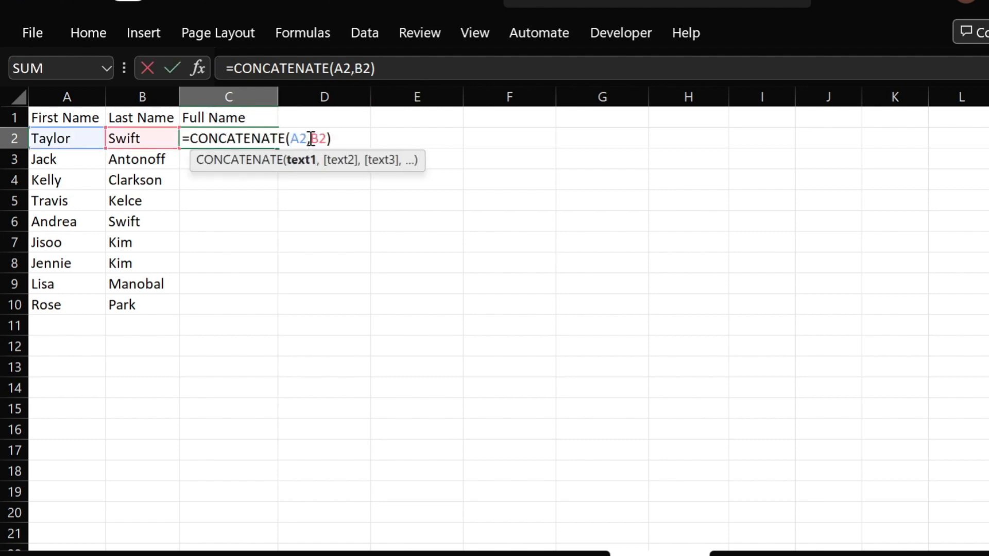
left_click(310, 138)
type("\" \"")
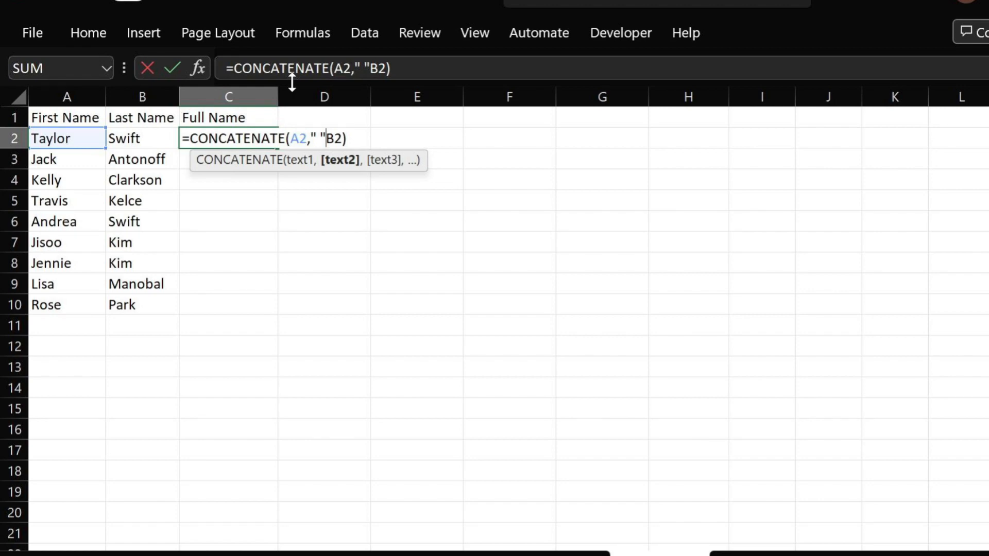
type(",")
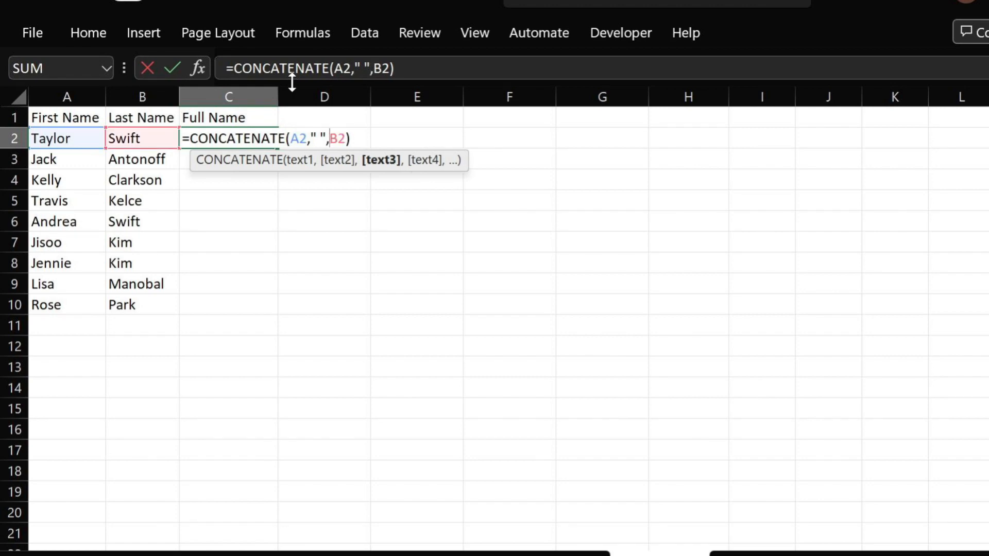
key("Return")
Try two ways of filling the C2 formula down through C10, undoing each fill.
left_click(237, 138)
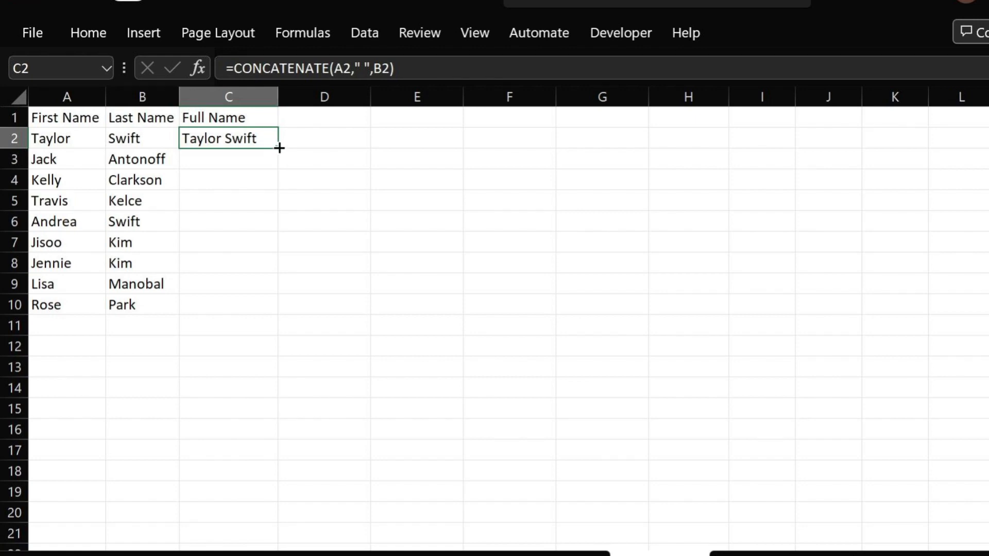
left_click_drag(276, 148, 277, 318)
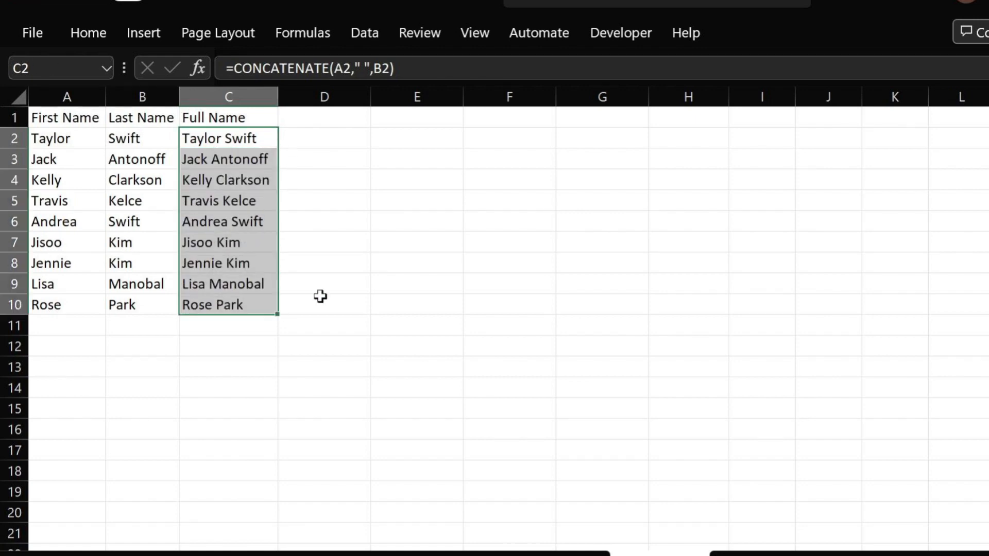
left_click(354, 280)
key("ctrl+z")
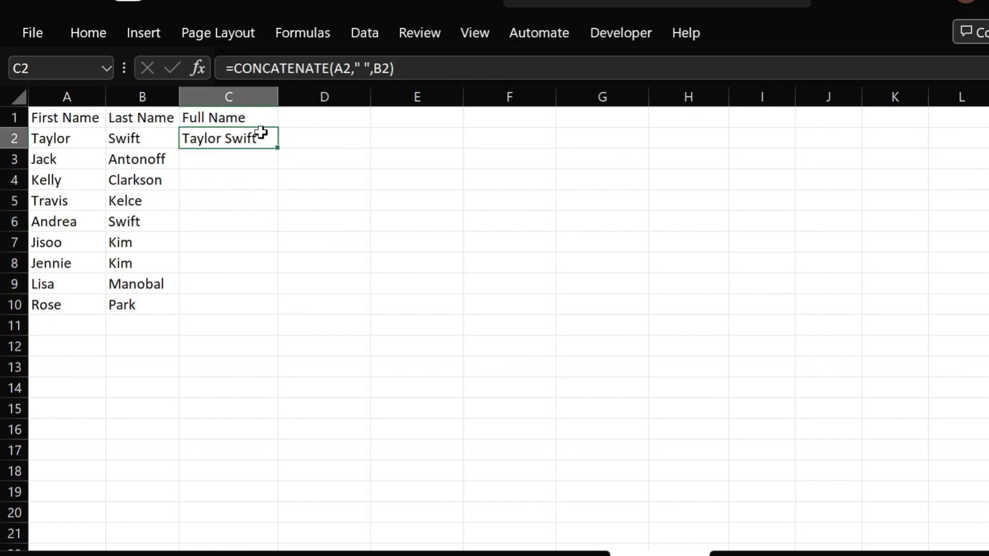
double_click(277, 149)
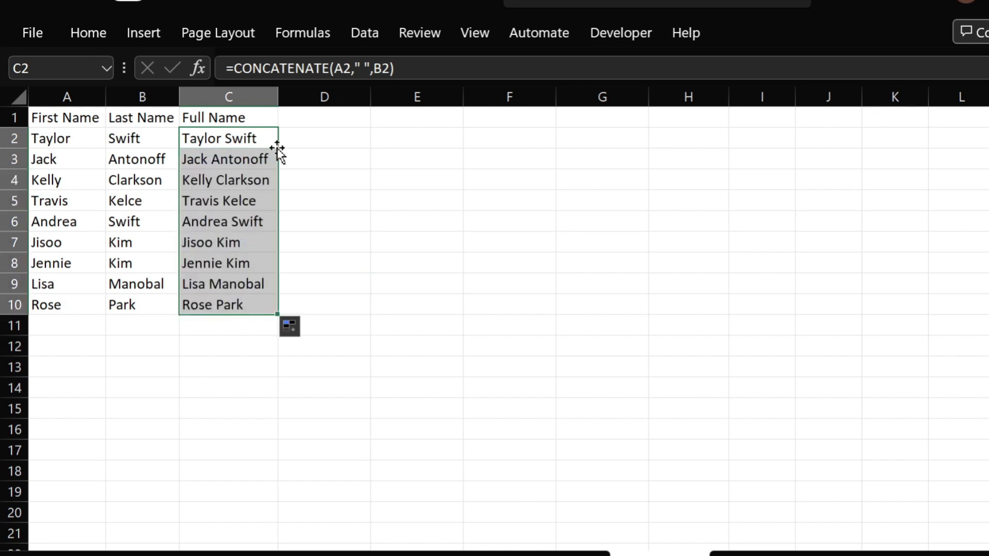
left_click(341, 263)
key("ctrl+z")
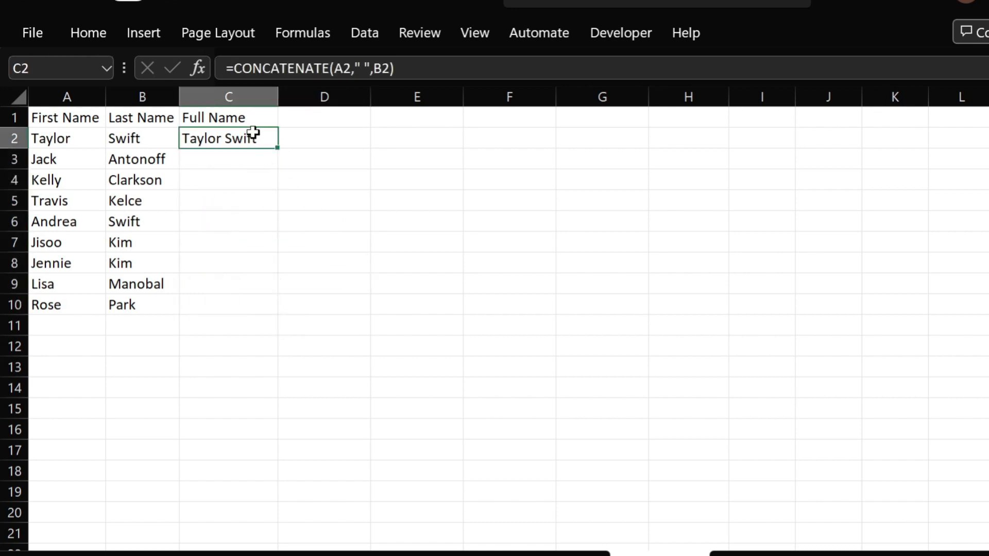
Fill the full-name formula from C2 down through the range C2:C10.
left_click_drag(256, 135, 244, 297)
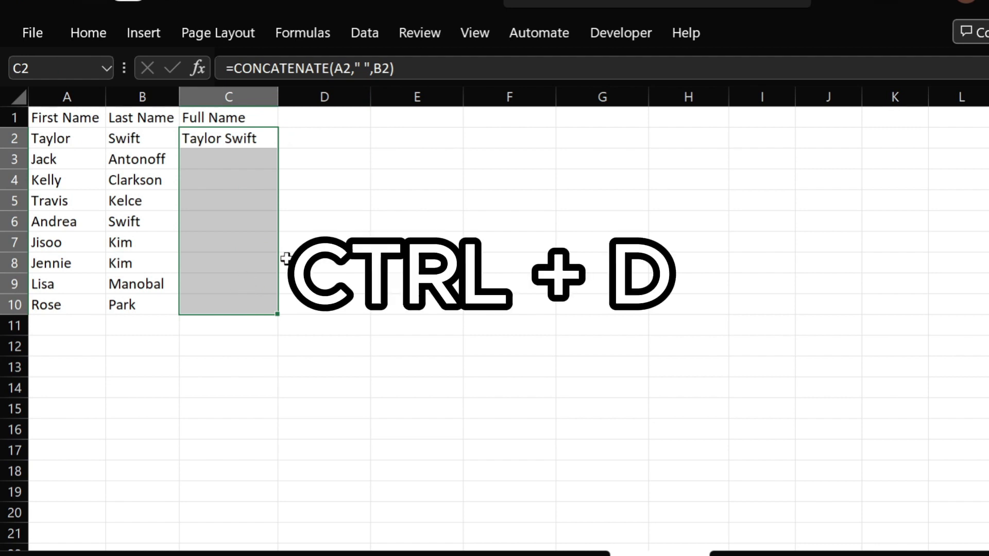
key("ctrl+d")
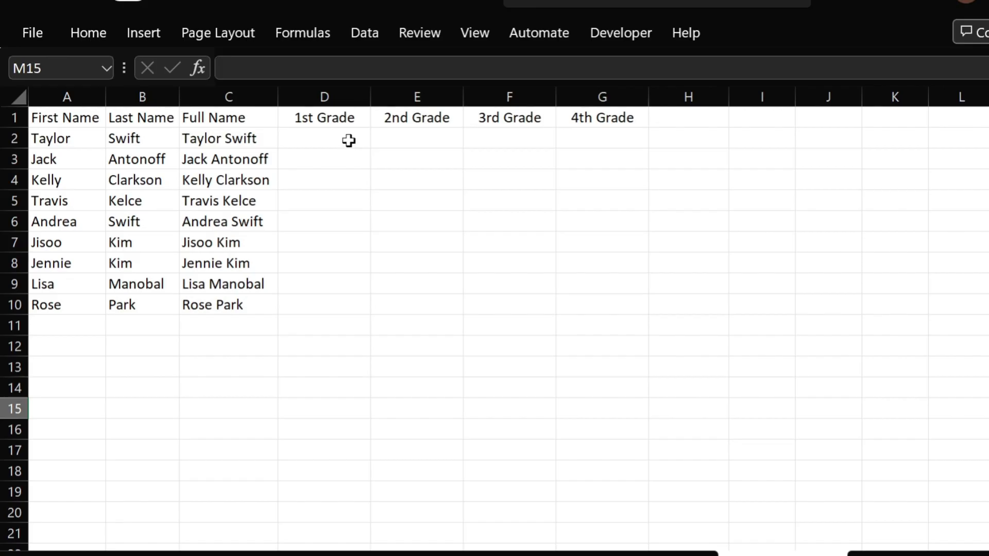
Generate a random 1st Grade score in D2 with the formula =RANDBETWEEN(65,100).
left_click(349, 137)
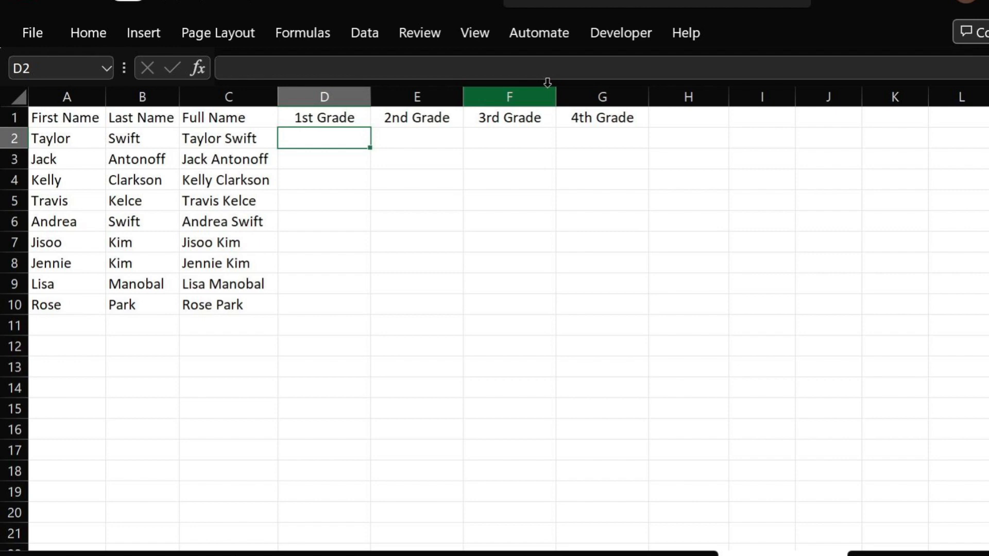
type("=RAN")
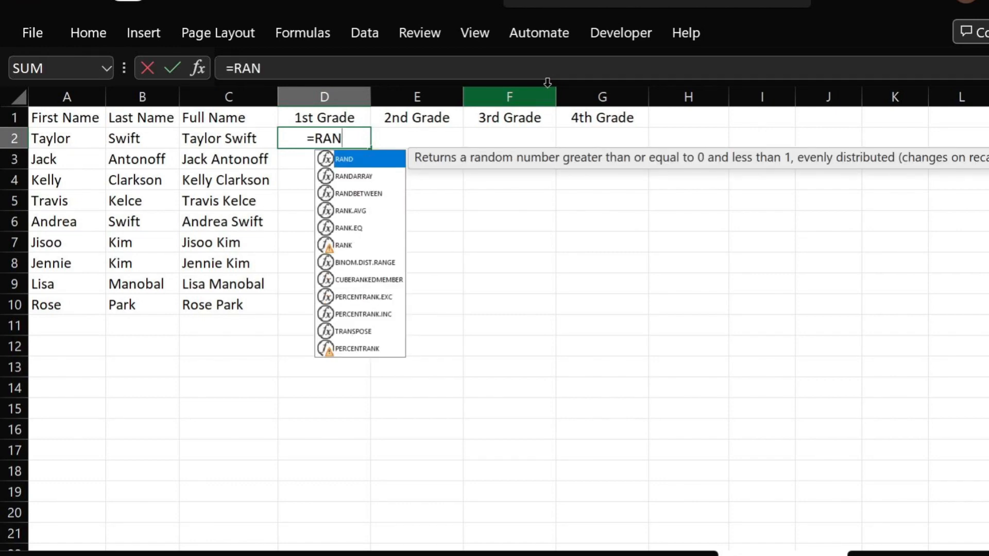
type("DBETWEEN(")
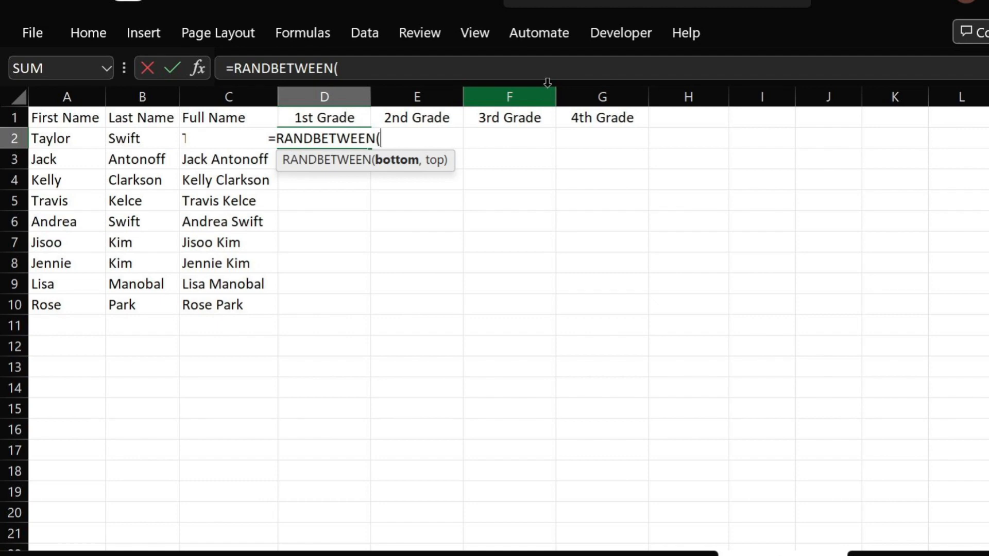
type("65,")
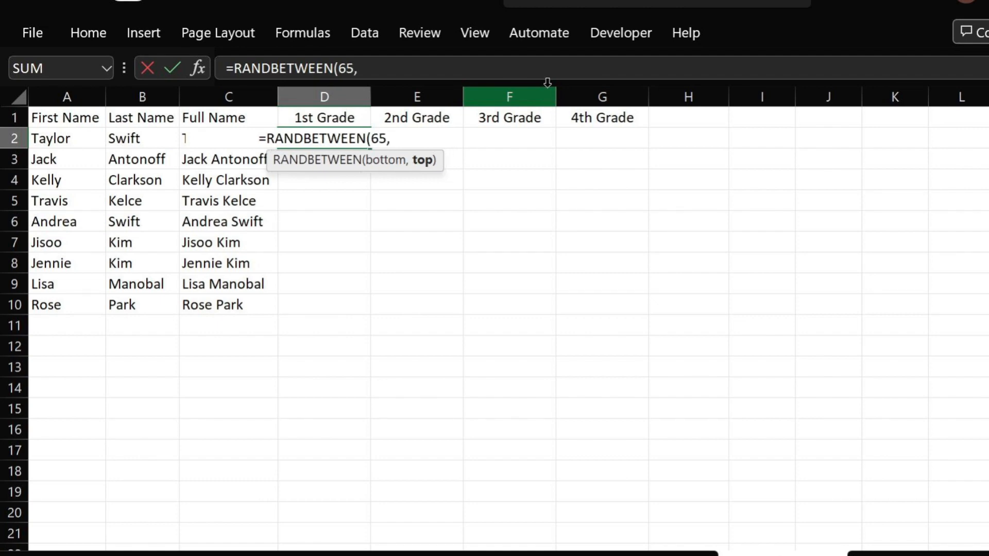
type("100)")
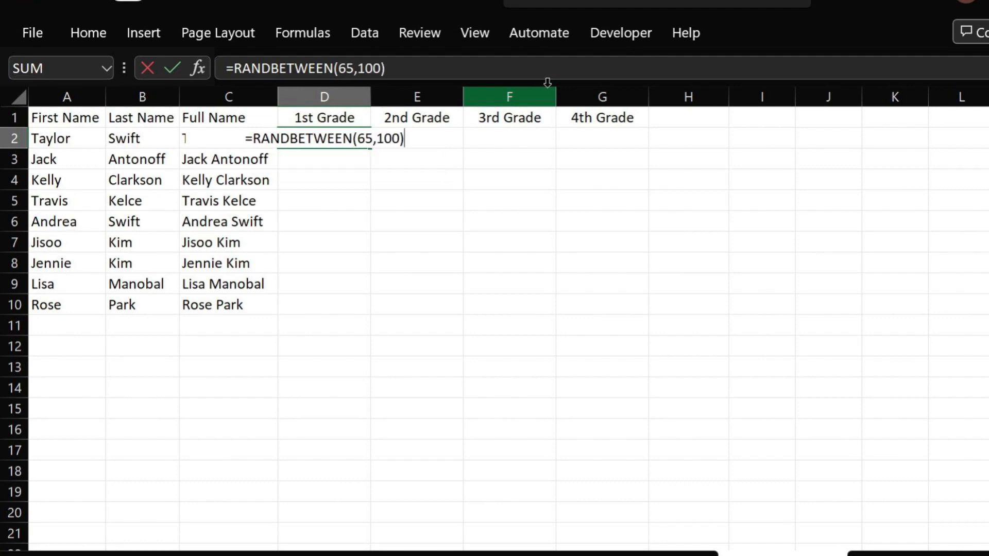
key("Return")
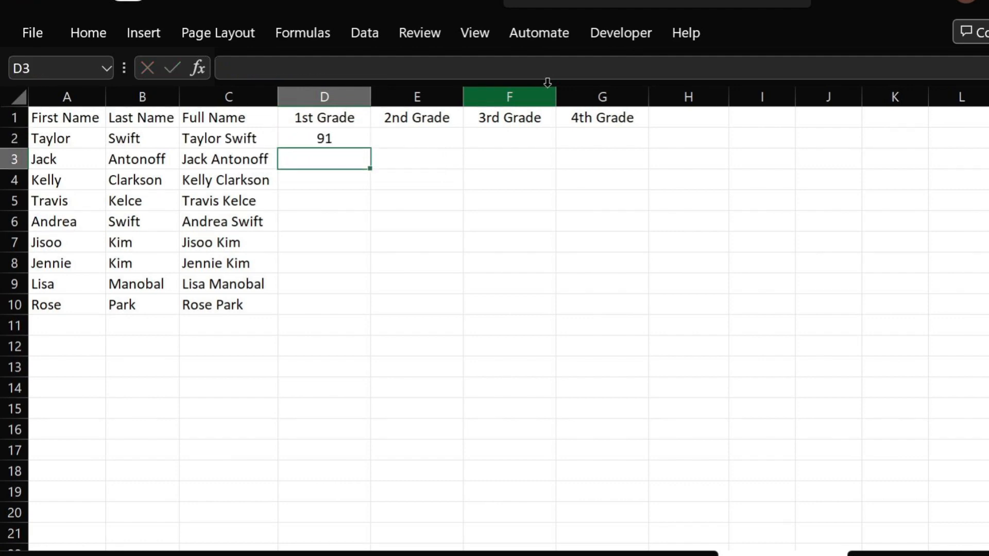
Copy the random score formula from D2 into all four grade columns, covering D2:G10.
left_click(335, 135)
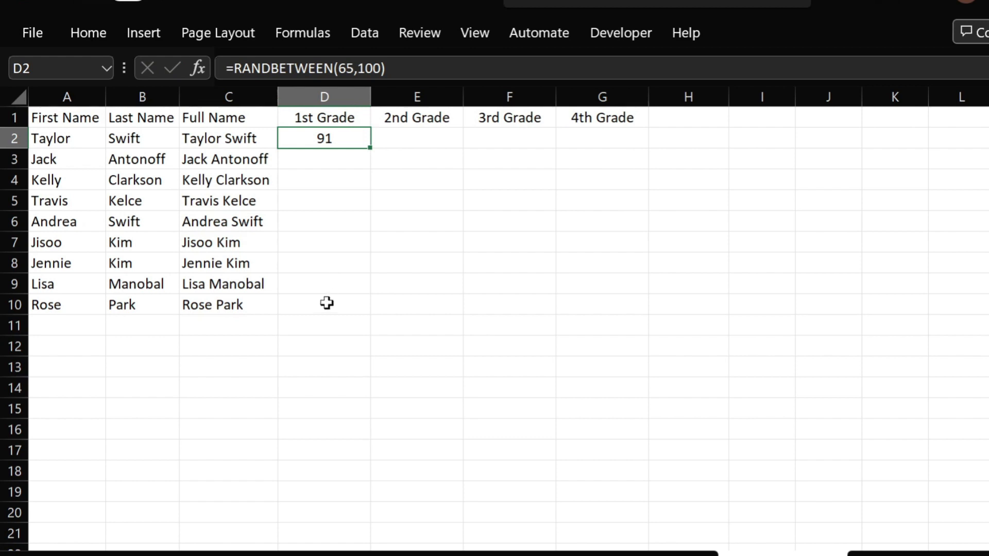
key("ctrl+c")
left_click(576, 306, "shift")
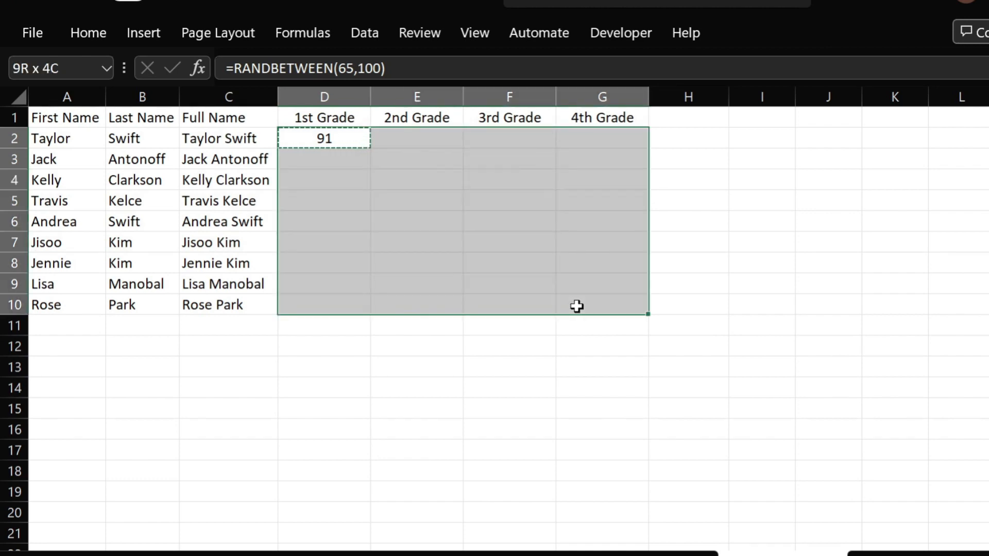
key("ctrl+v")
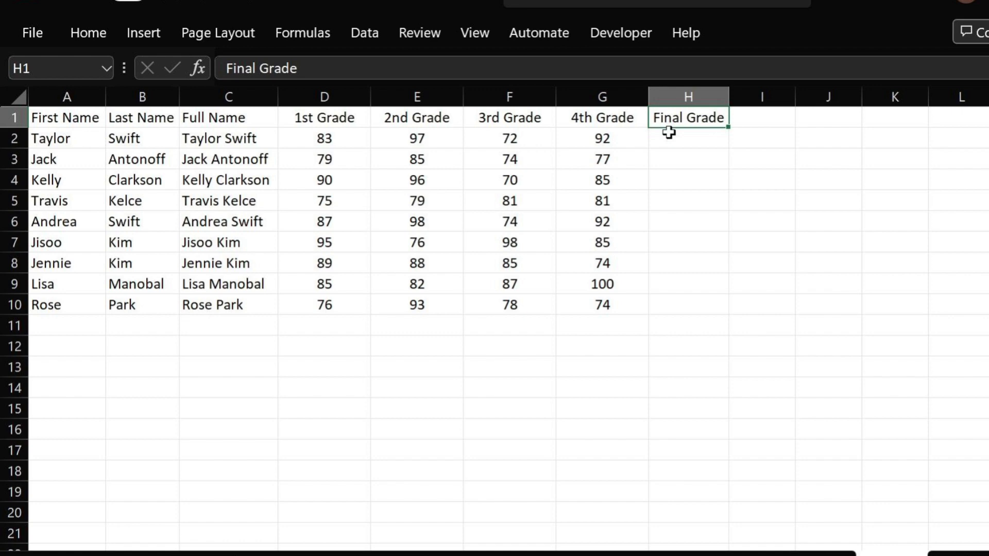
Calculate the first student's final grade in H2 with individual cell references, using the formula =AVERAGE(D2,E2,F2,G2).
left_click(672, 137)
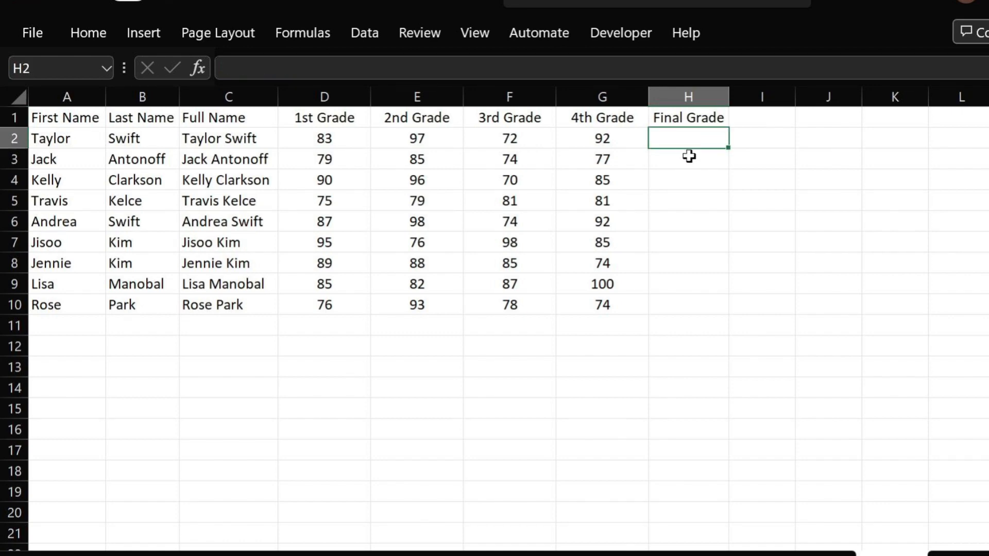
type("=AVERAGE(")
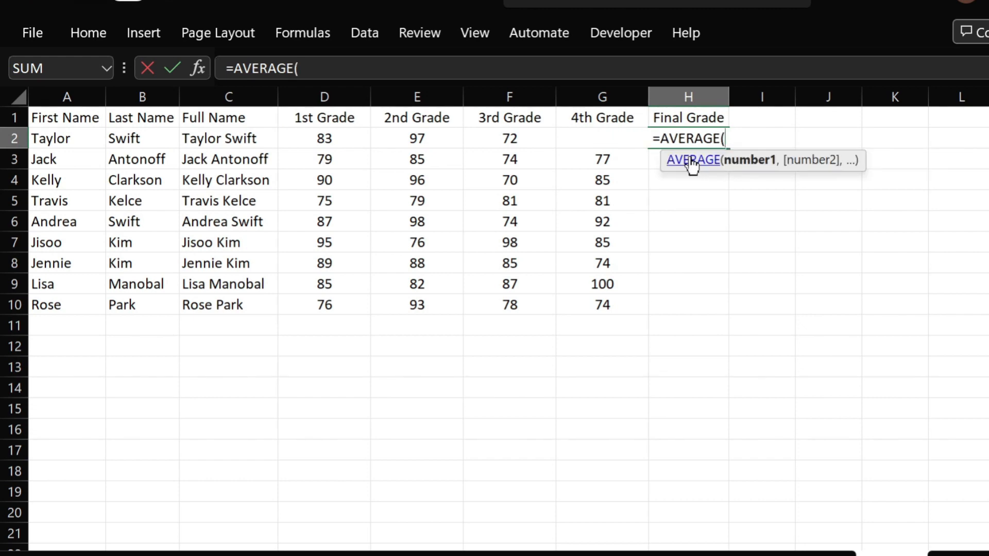
left_click(348, 138)
type(",")
left_click(413, 137)
type(",")
left_click(487, 138)
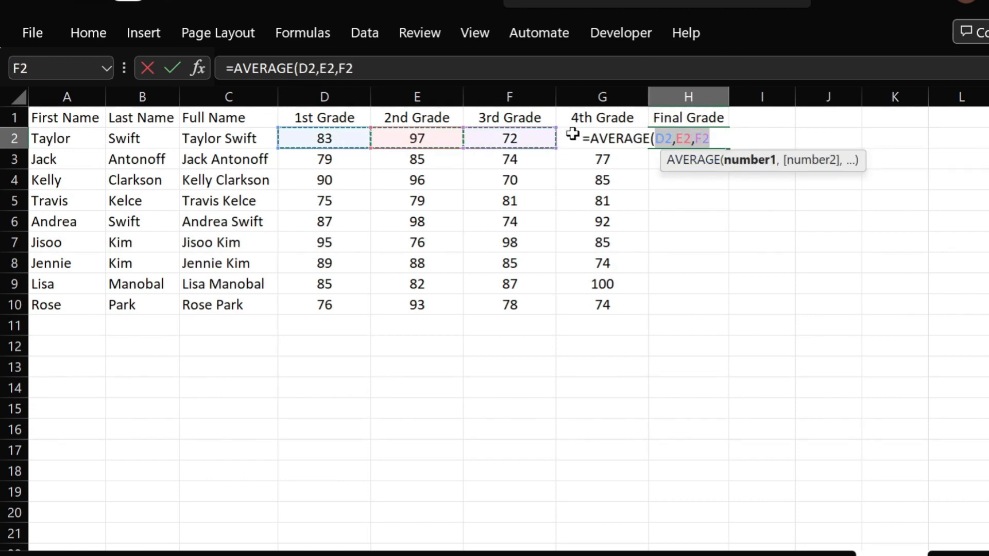
type(",")
left_click(573, 137)
type(")")
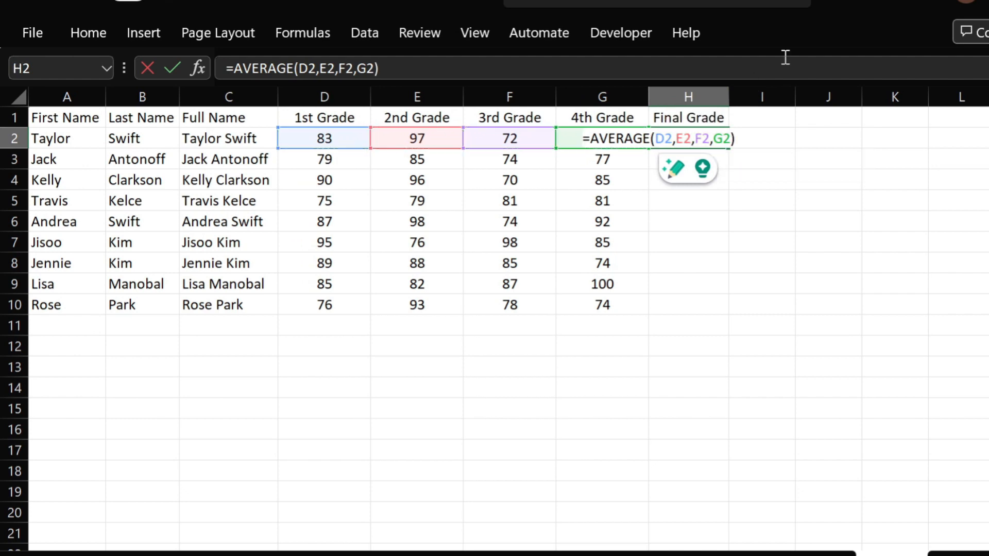
key("Return")
Replace the formula in H2 with the range-based version =AVERAGE(D2:G2).
left_click(712, 136)
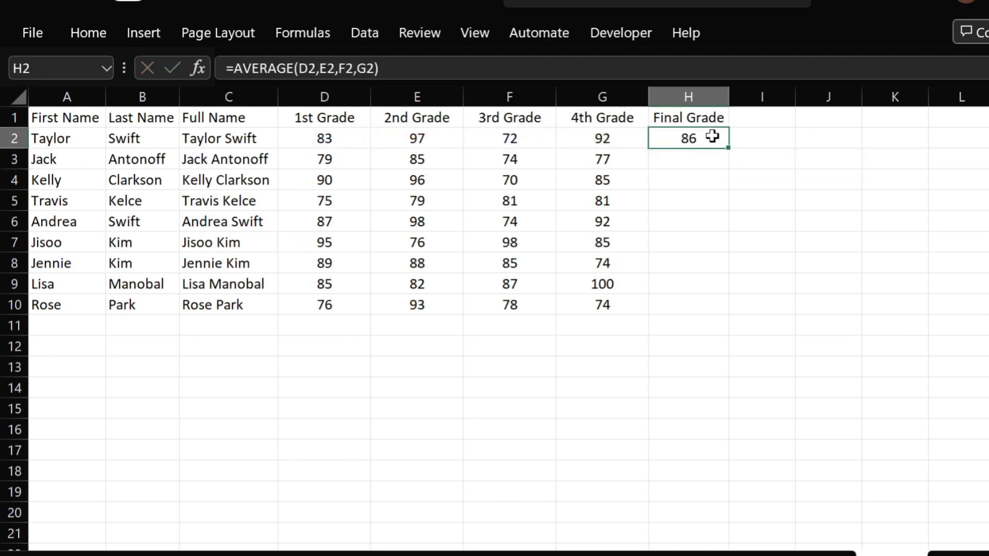
type("=AVERAGE(")
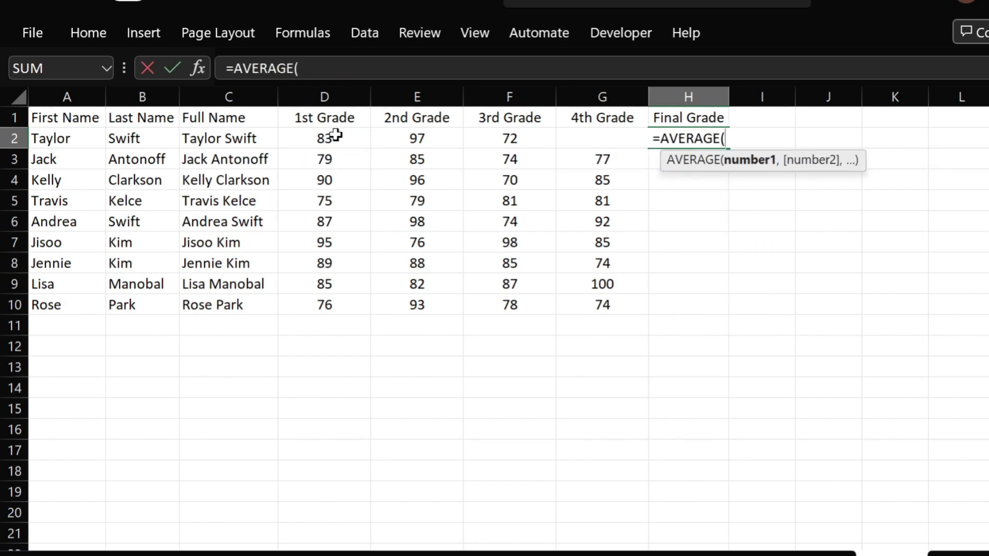
left_click_drag(331, 137, 591, 144)
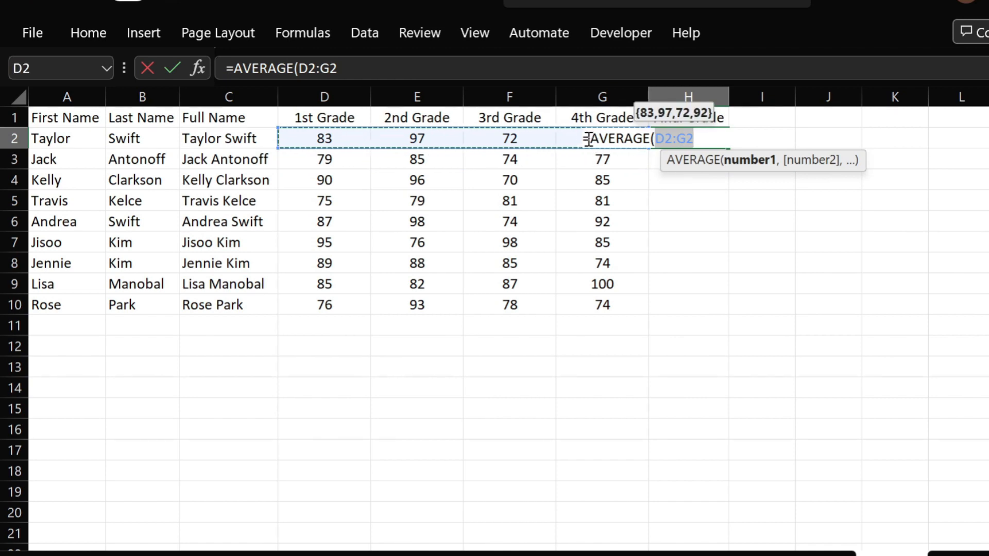
type(")")
key("Return")
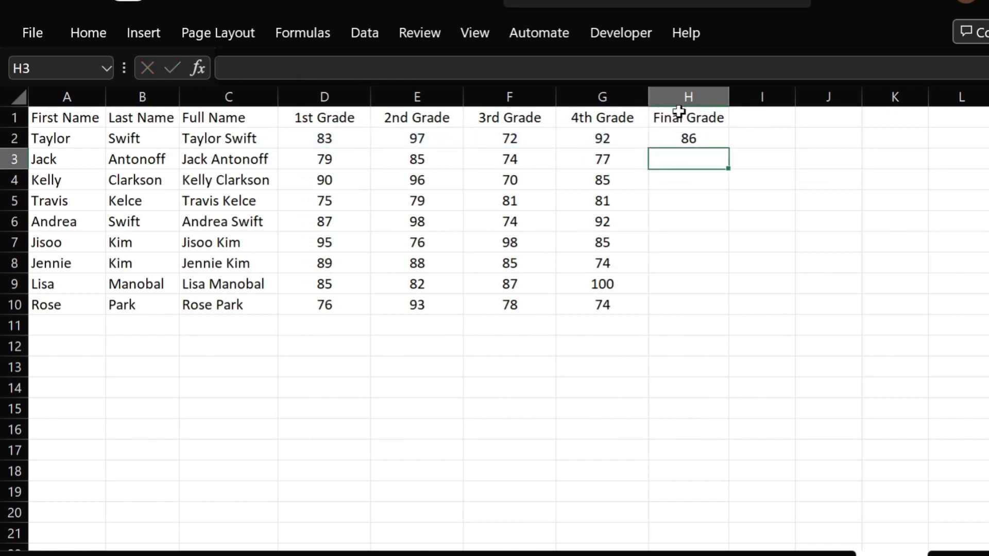
Fill the average formula from H2 down through H10 in the Final Grade column.
left_click(664, 139)
left_click(699, 299, "shift")
key("ctrl+d")
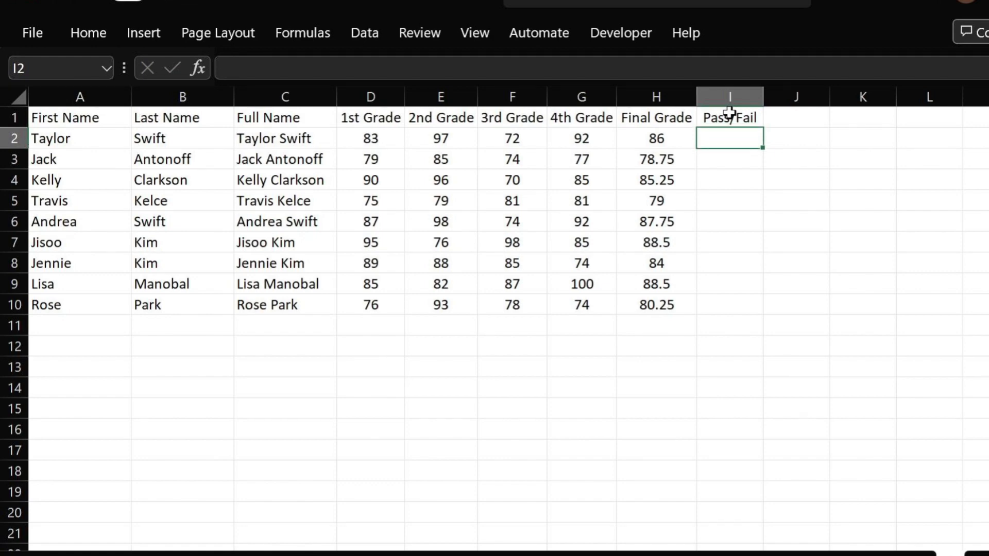
Enter the formula =IF(H2>80,"Pass", "Fail") in I2 to grade the first student as pass or fail.
type("=IF")
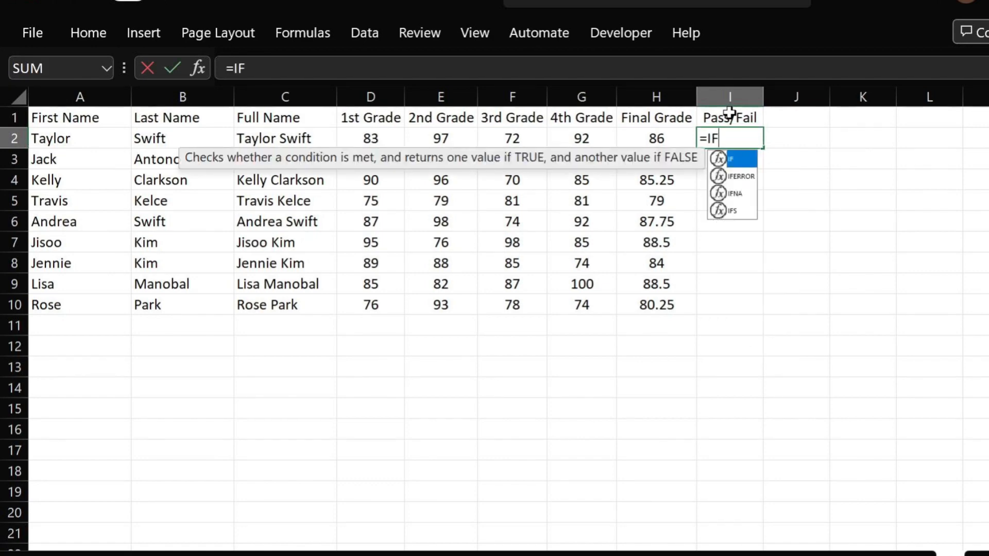
type("(")
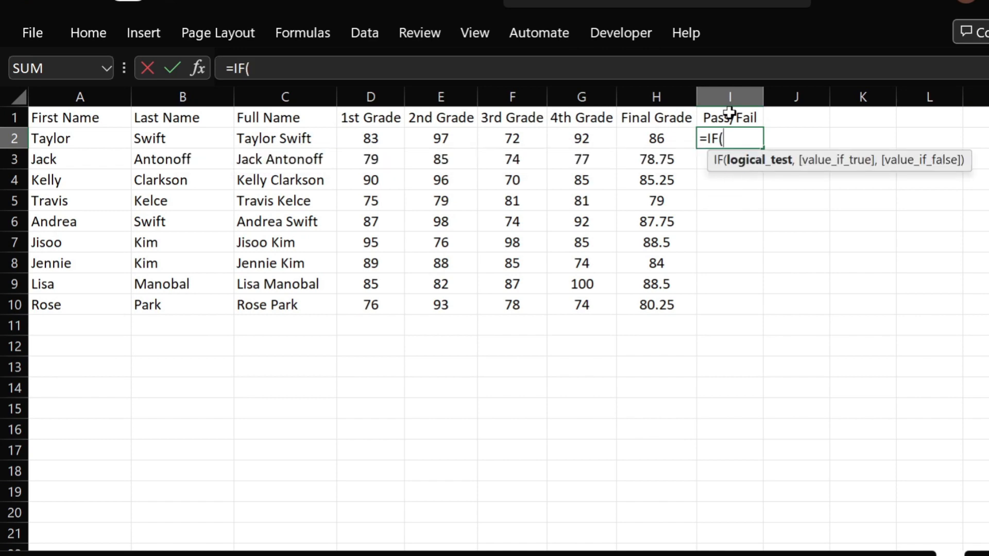
key("Left")
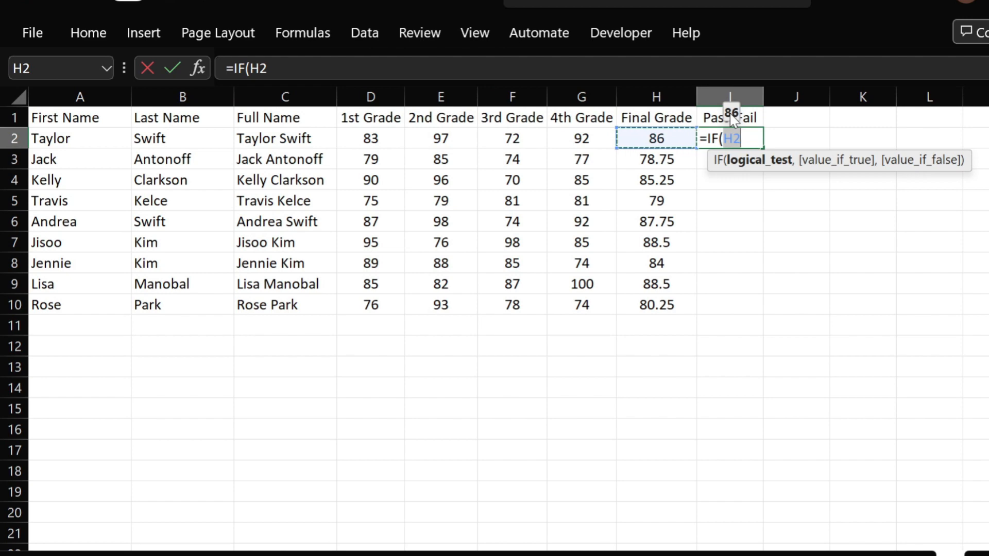
type(">80")
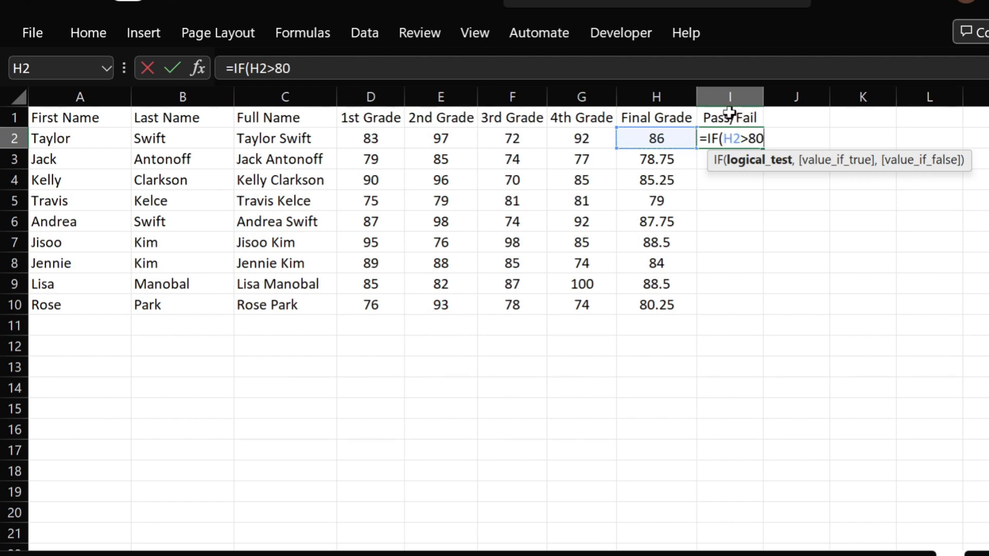
type(",")
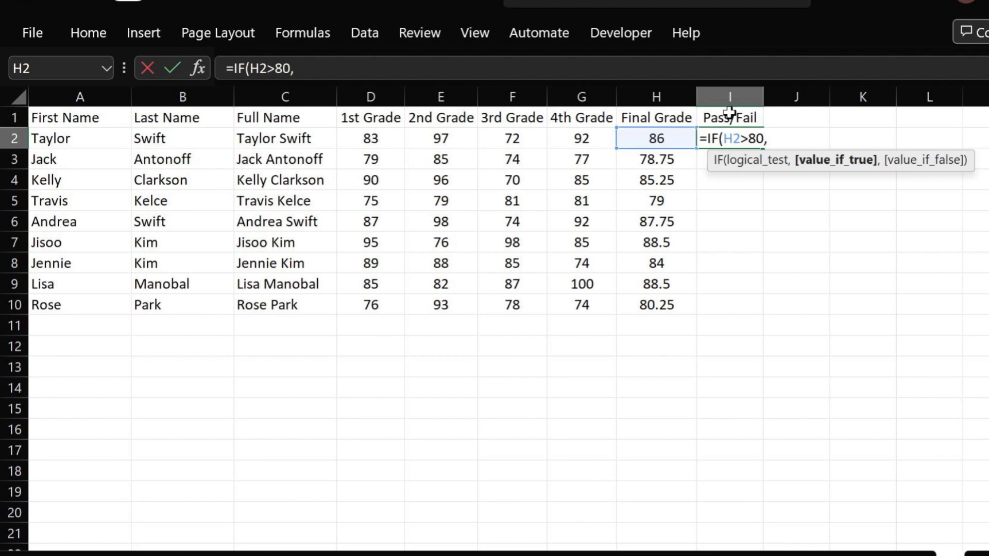
type("\"Pass\"")
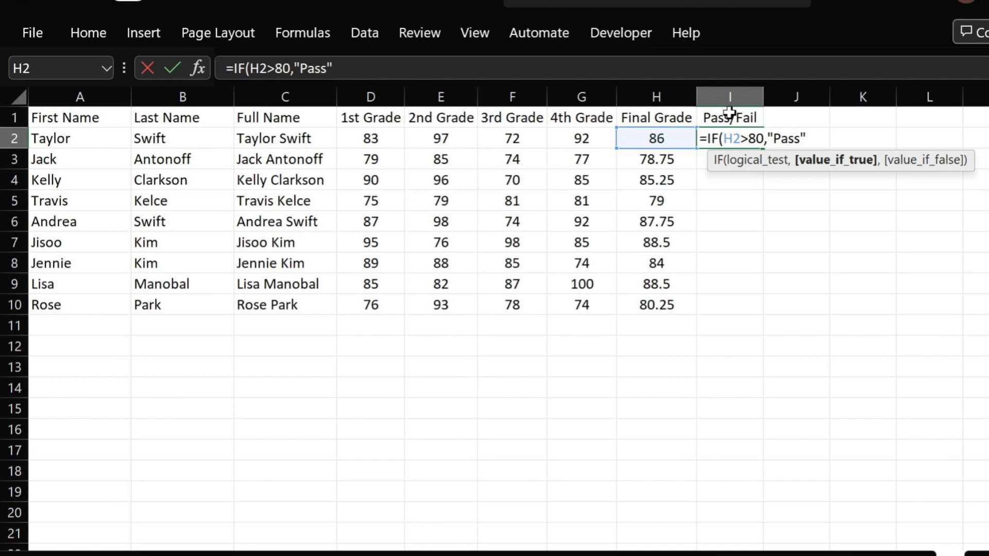
type(",")
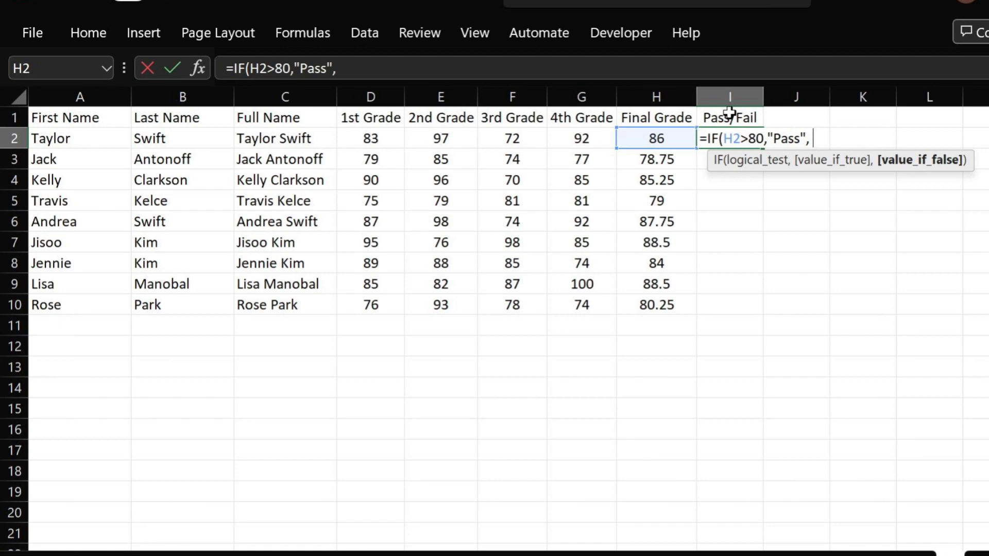
type(" \"Fail\"")
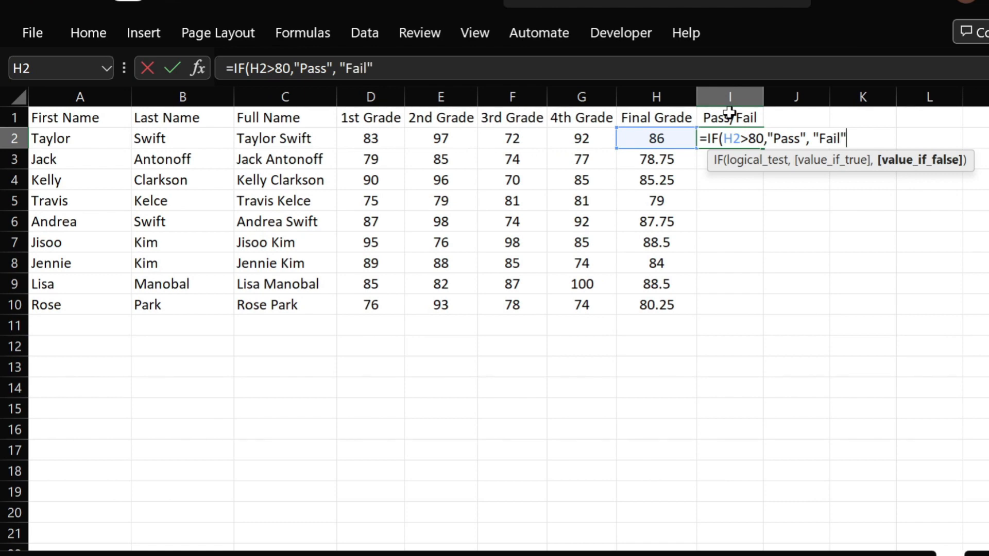
type(")")
key("Return")
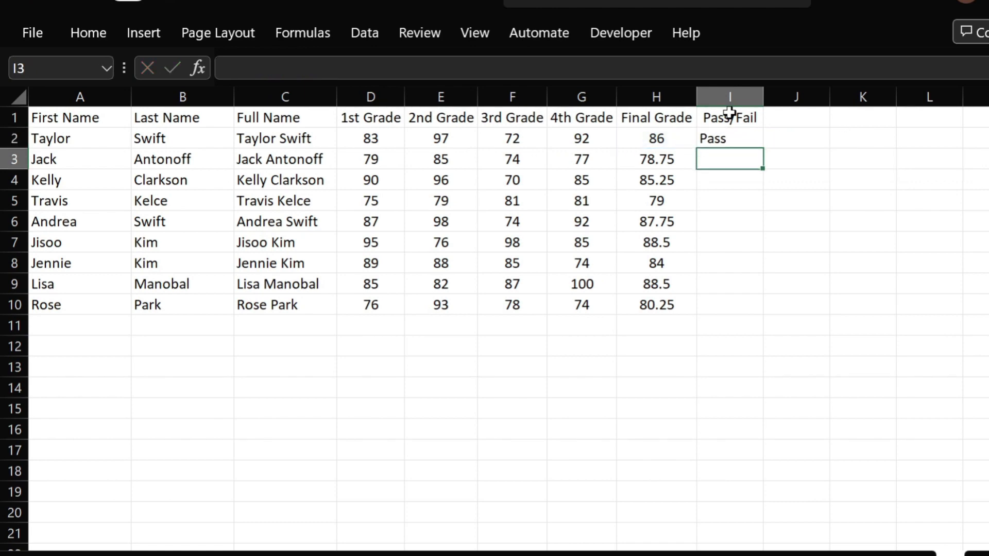
Fill the IF formula from I2 down through I10 and check the failing rows against their final grades.
left_click(729, 139)
left_click(715, 298, "shift")
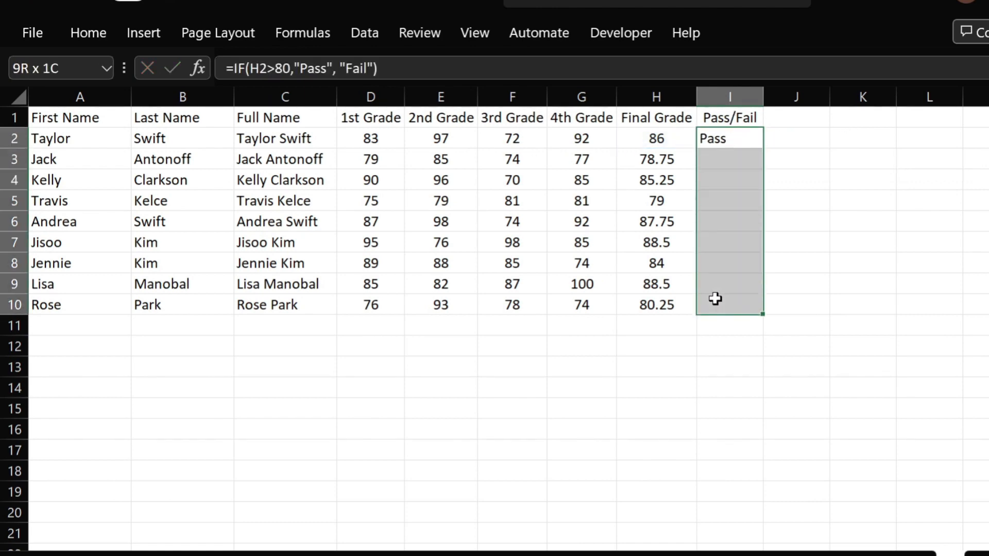
key("ctrl+d")
left_click(821, 285)
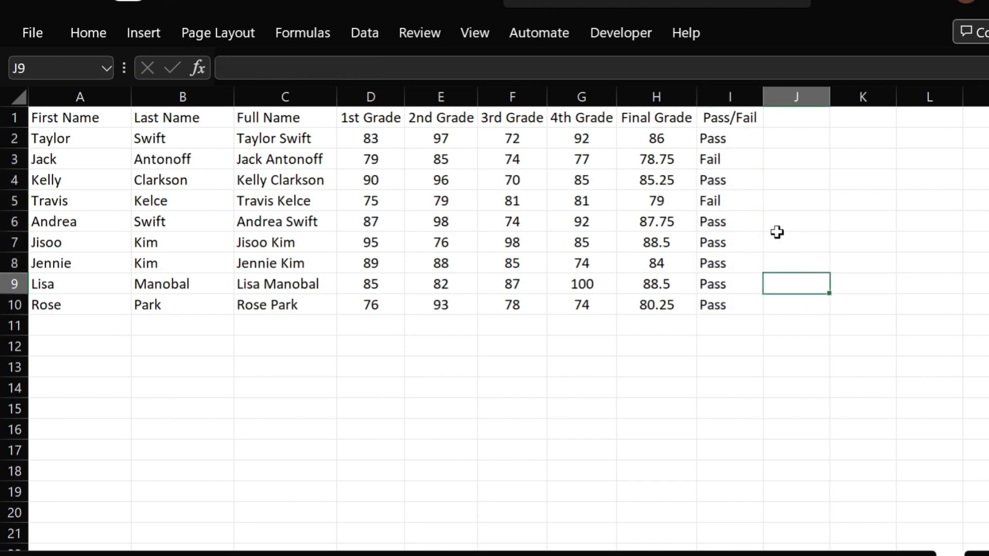
left_click(717, 161)
left_click(658, 163)
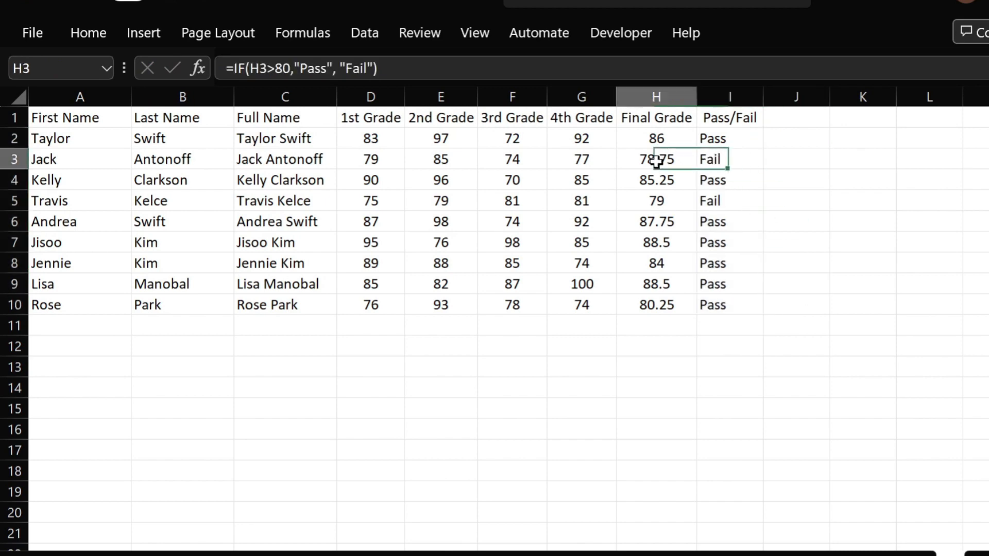
left_click(658, 201)
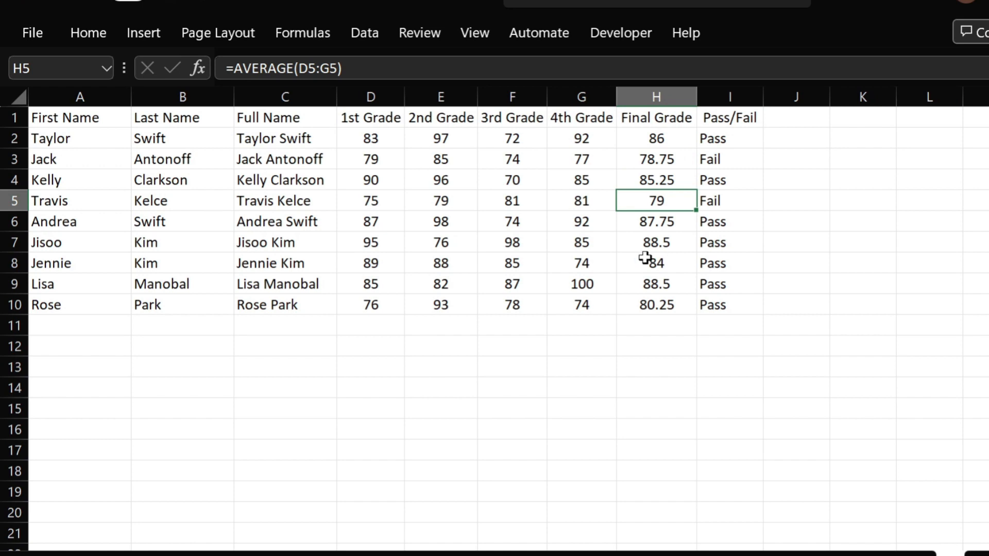
left_click(715, 304)
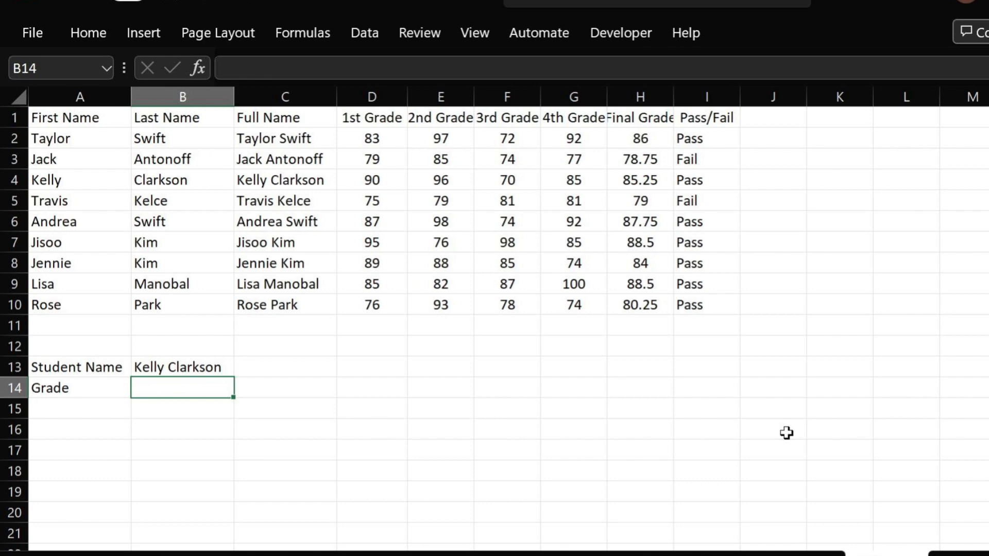
Look up the selected student's pass/fail result in B14 with the formula =VLOOKUP(B13,C1:I10,7,0).
type("=VLOOKUP(")
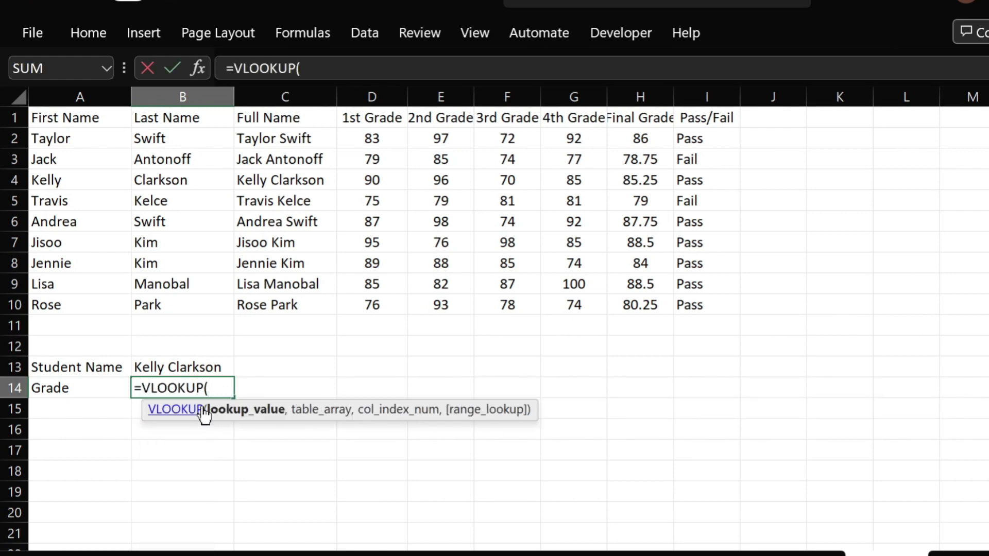
left_click(188, 369)
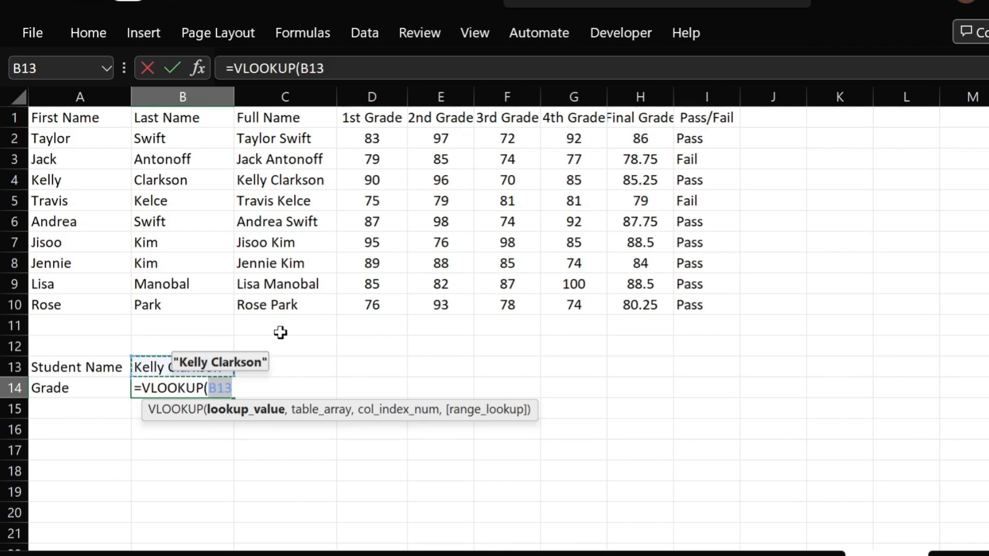
type(",")
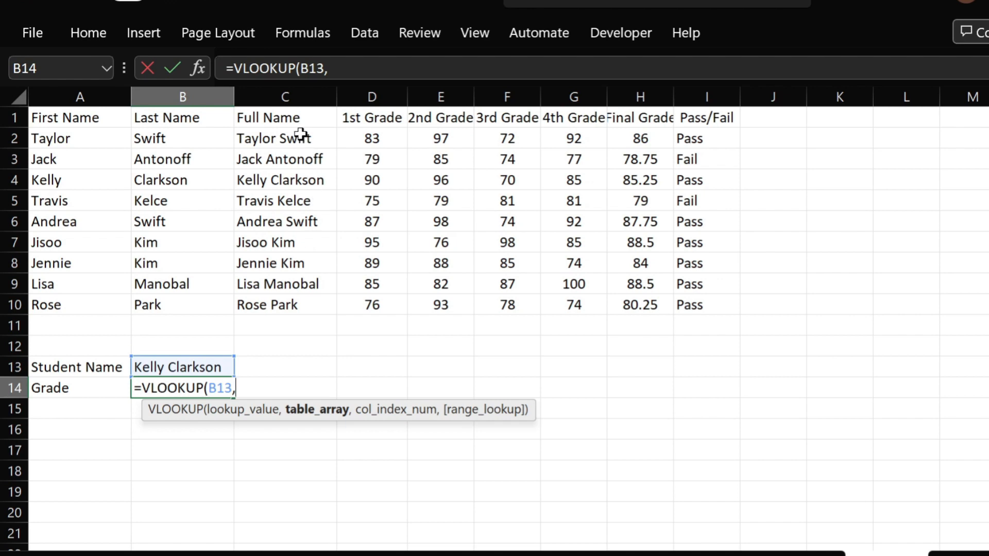
left_click_drag(276, 118, 680, 306)
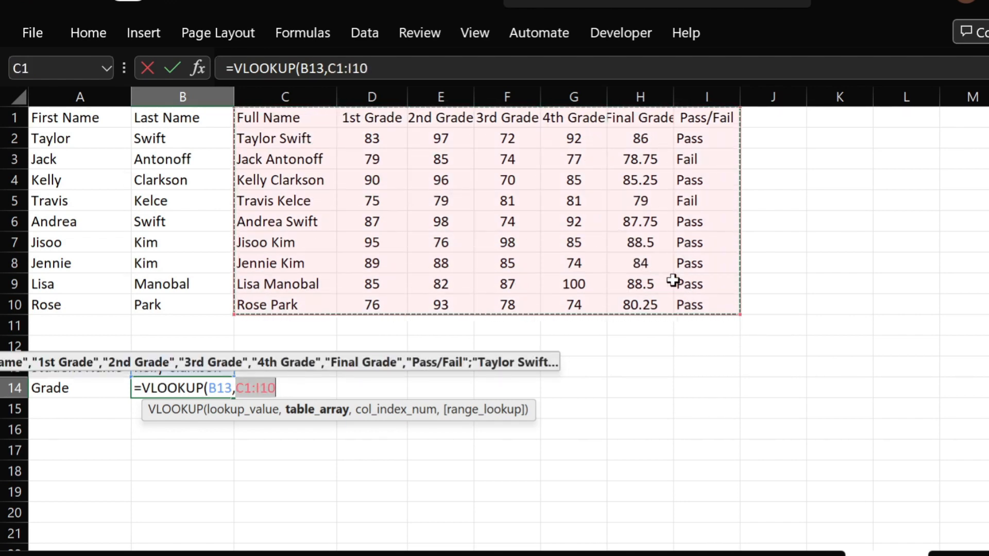
type(",")
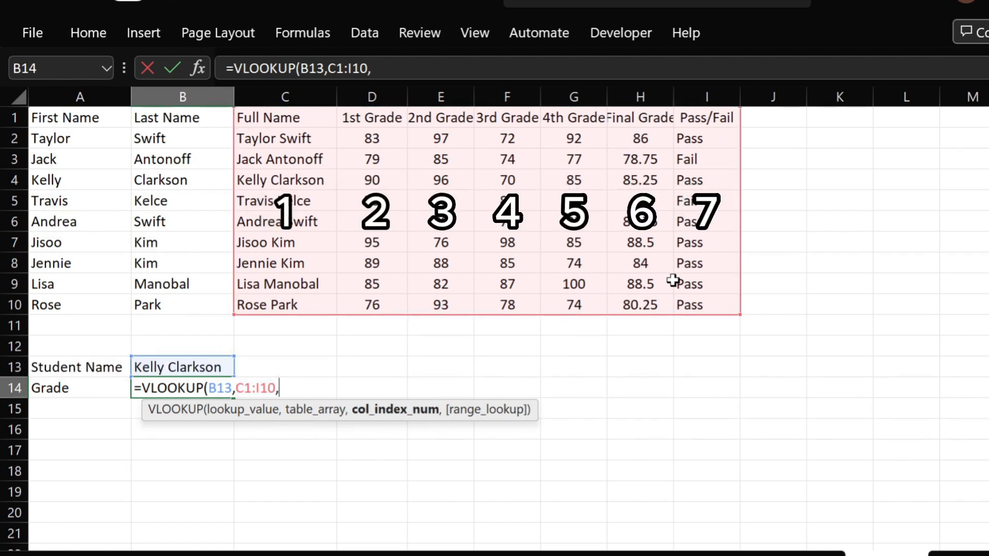
type("7")
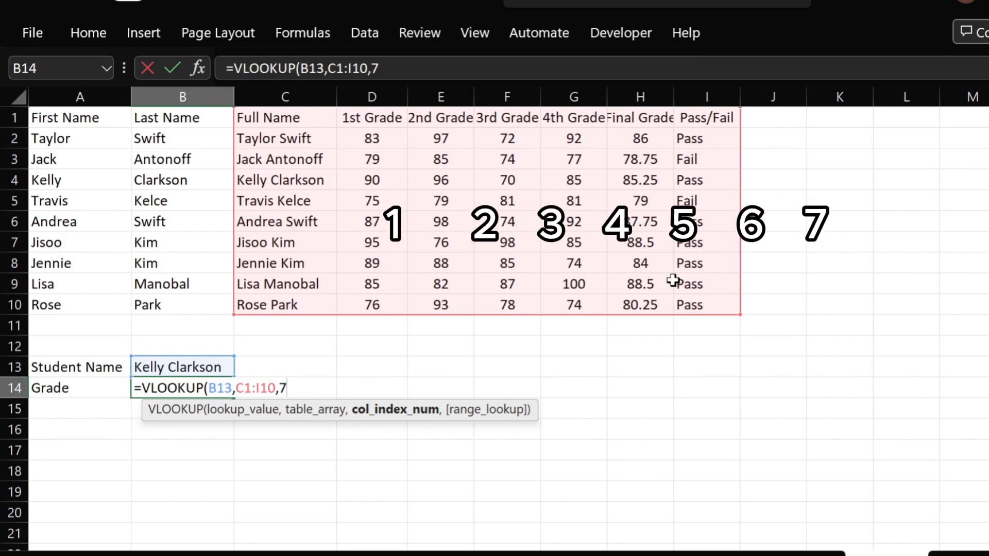
type(",0)")
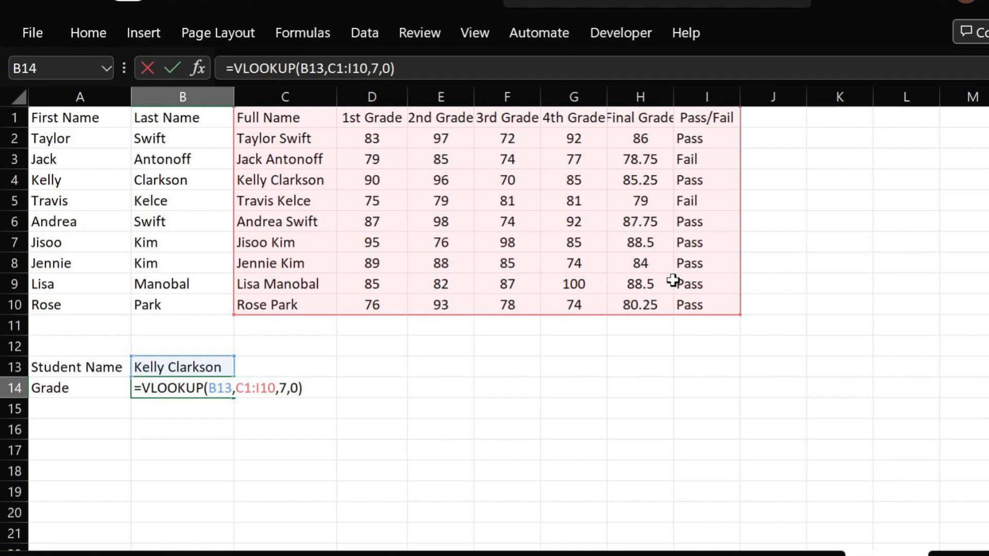
key("Return")
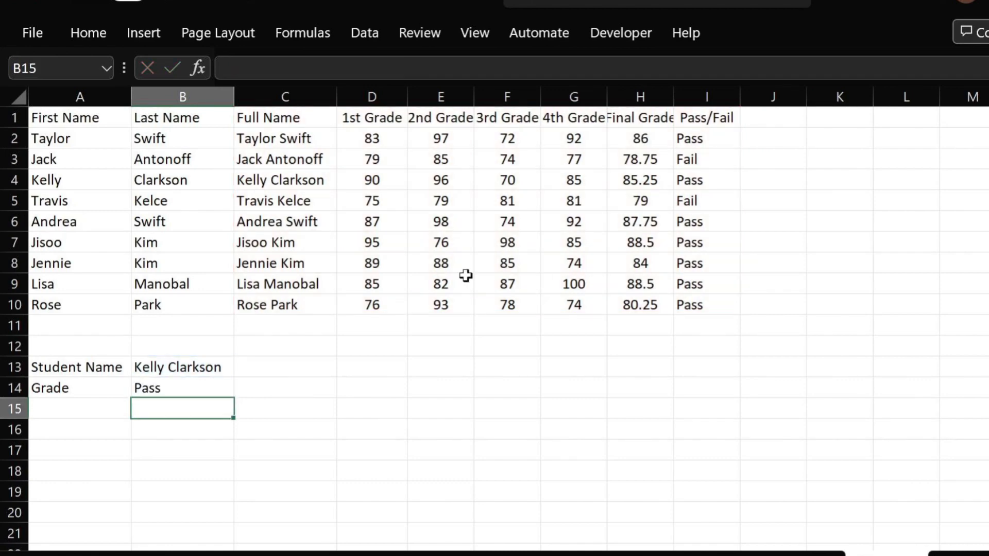
Test the lookup by switching the student name in B13 to Jack Antonoff and to Travis Kelce.
left_click(230, 366)
left_click(246, 371)
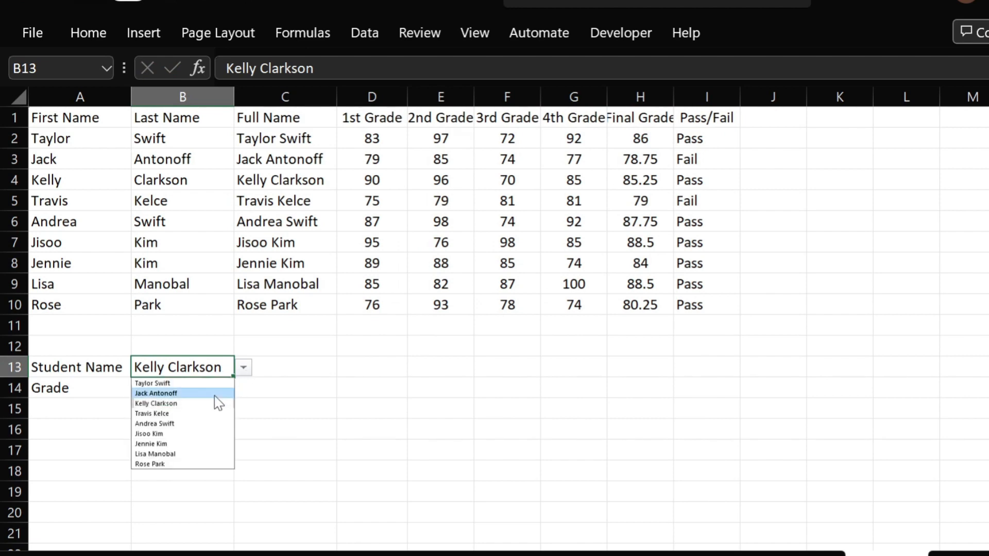
left_click(215, 396)
left_click(214, 387)
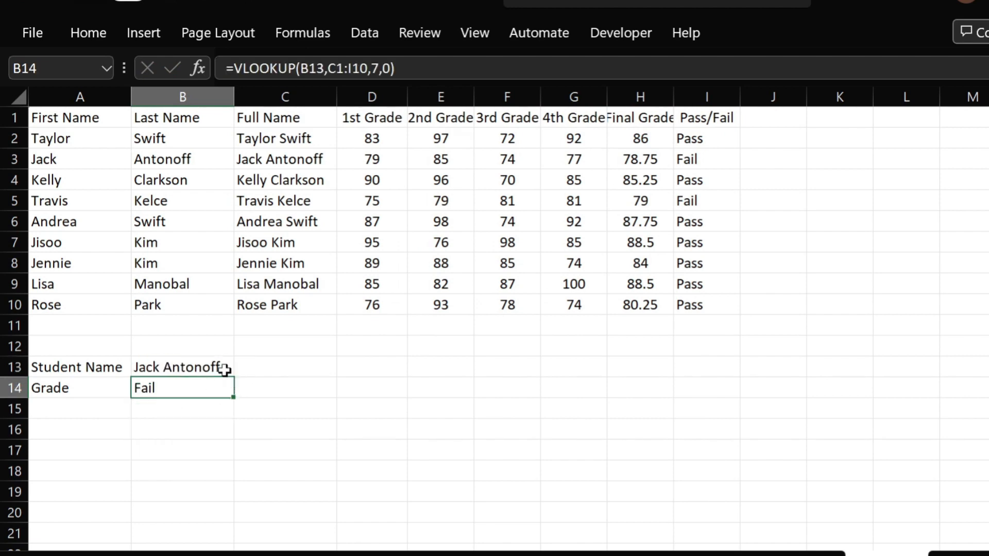
left_click(221, 368)
left_click(241, 369)
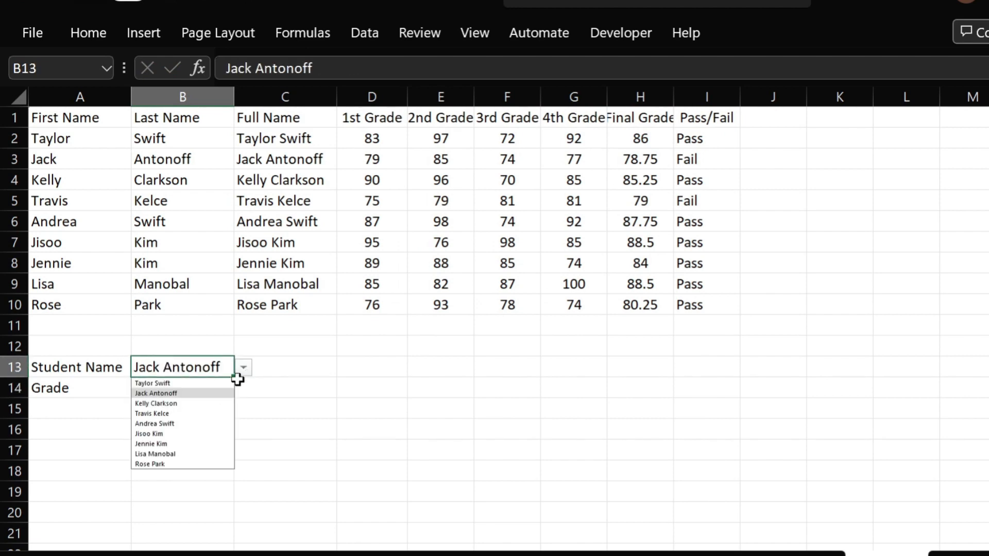
left_click(212, 414)
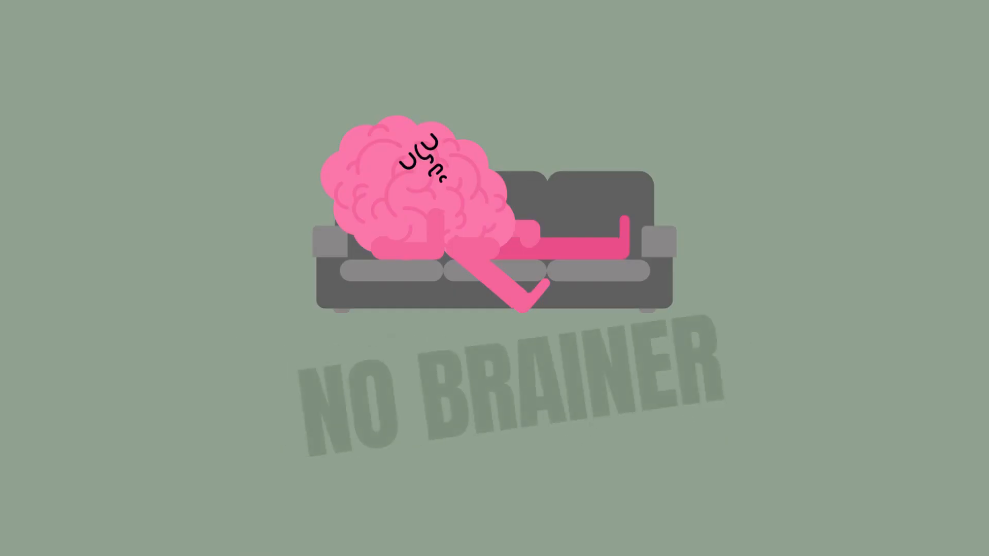